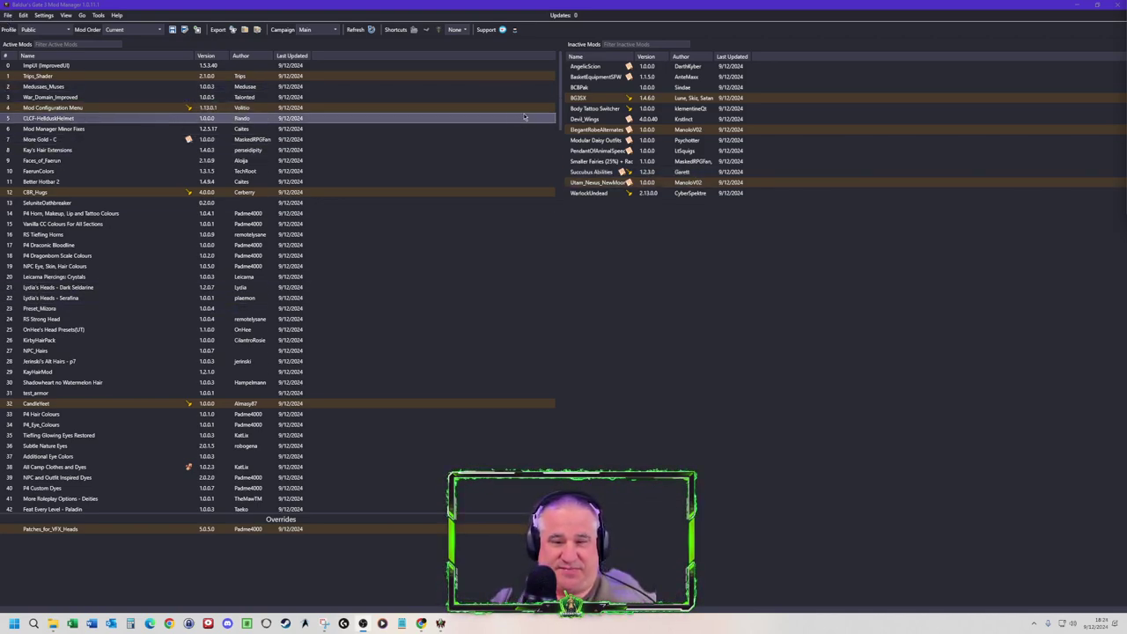
Step: Export the current mod load order to the game and refresh the mod list
drag(559, 103, 557, 77)
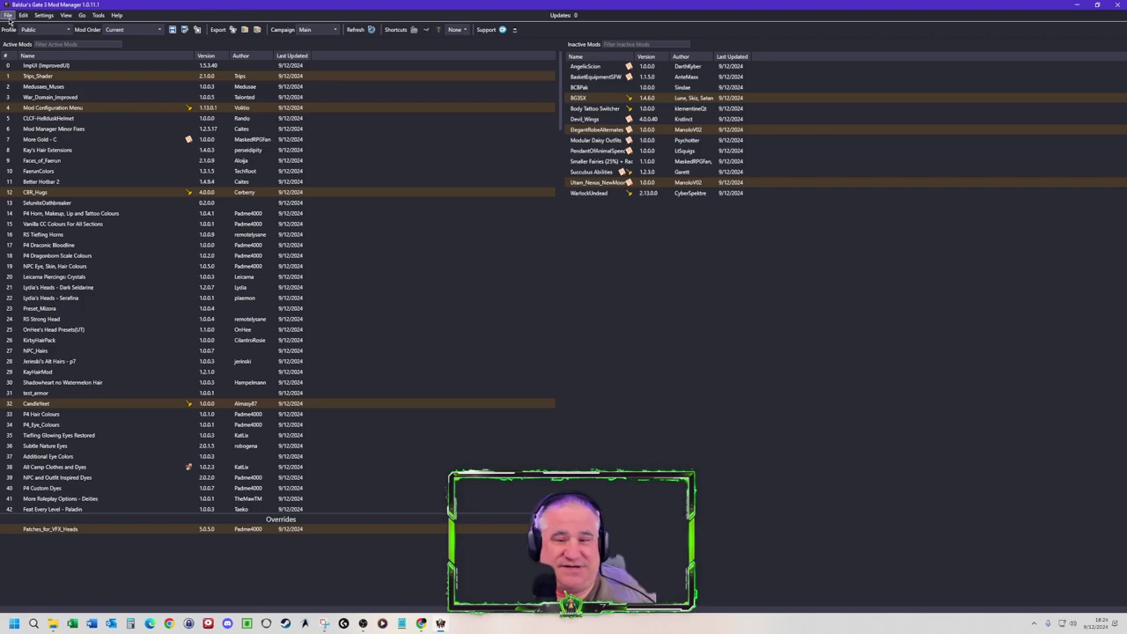
click(8, 18)
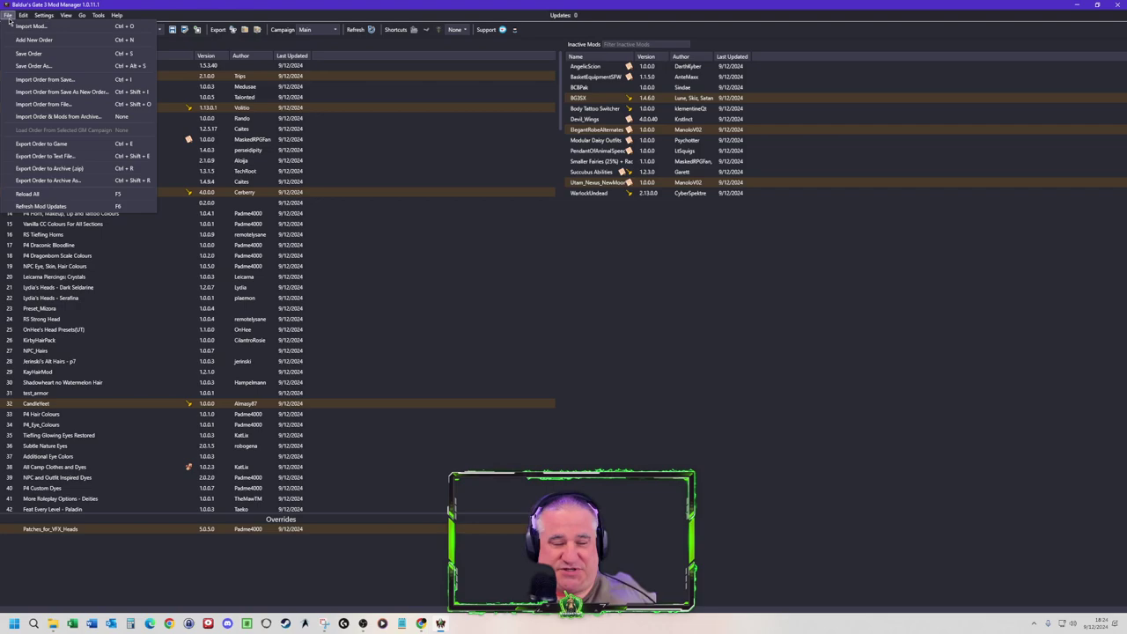
click(76, 147)
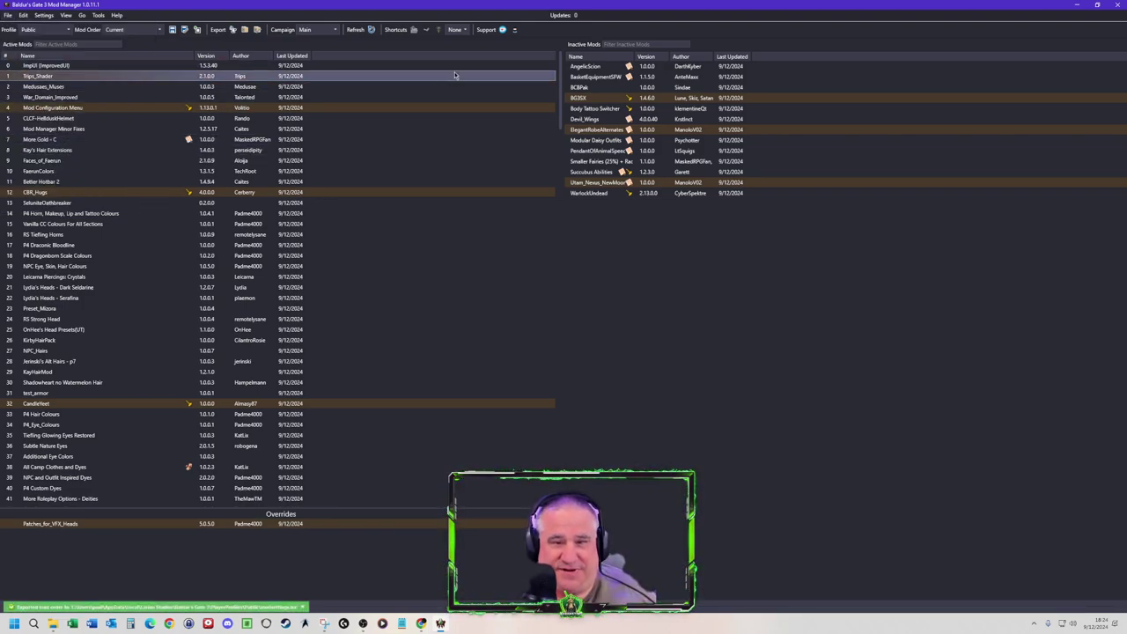
click(371, 30)
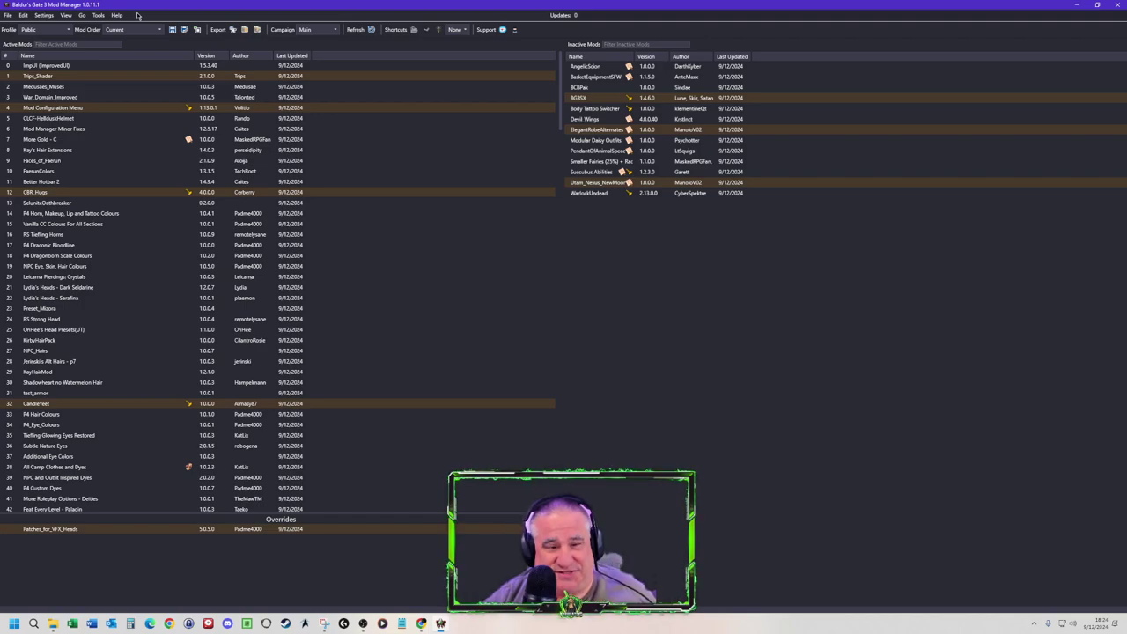
Step: Save the load order as Current_9-12-2024_18-24-46.json in the Orders folder and close the mod manager
click(8, 15)
mouse_move(23, 15)
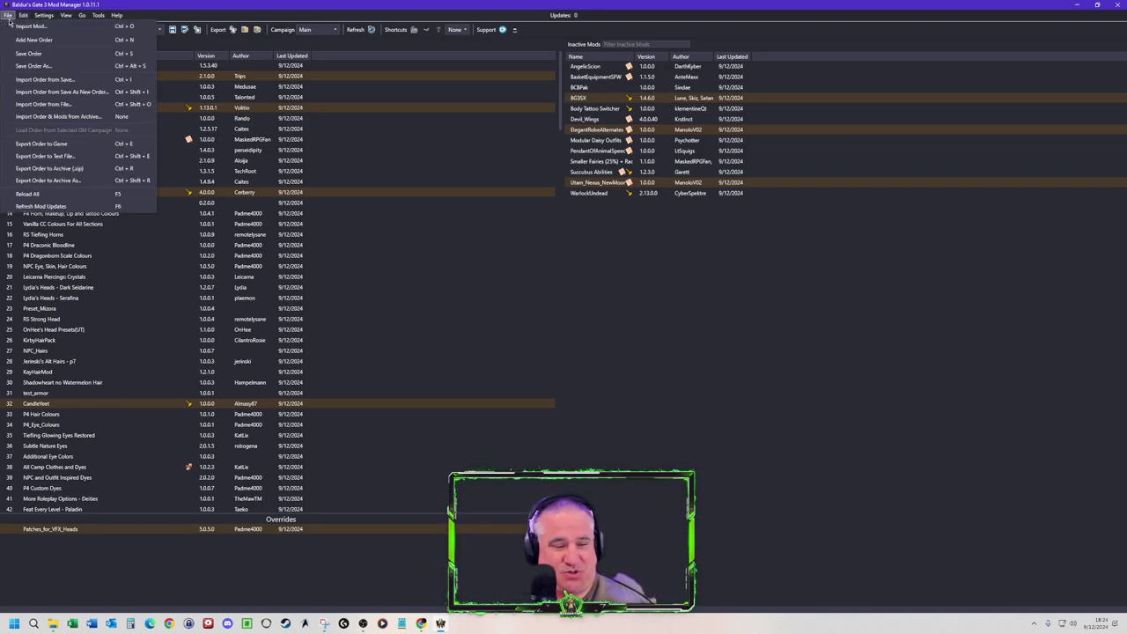
click(33, 66)
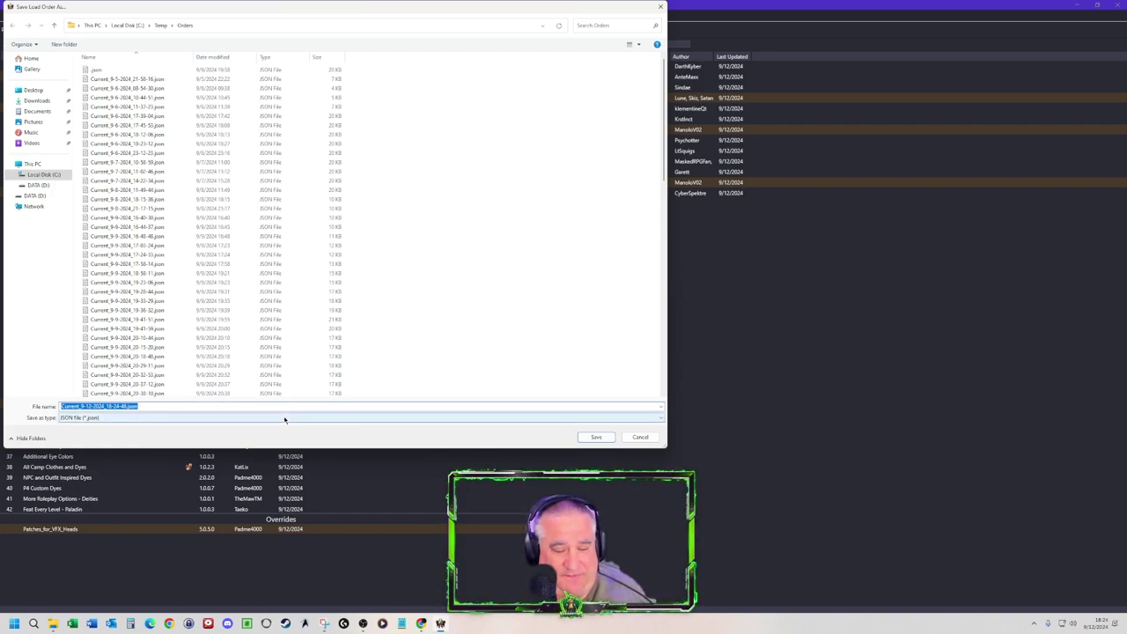
click(595, 437)
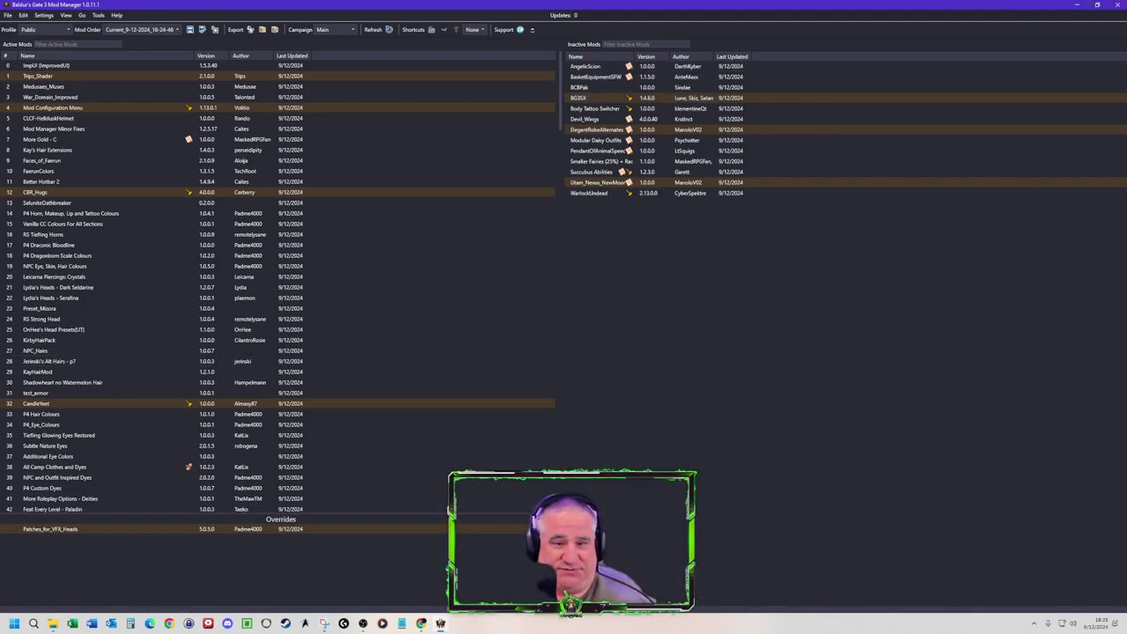
click(1123, 6)
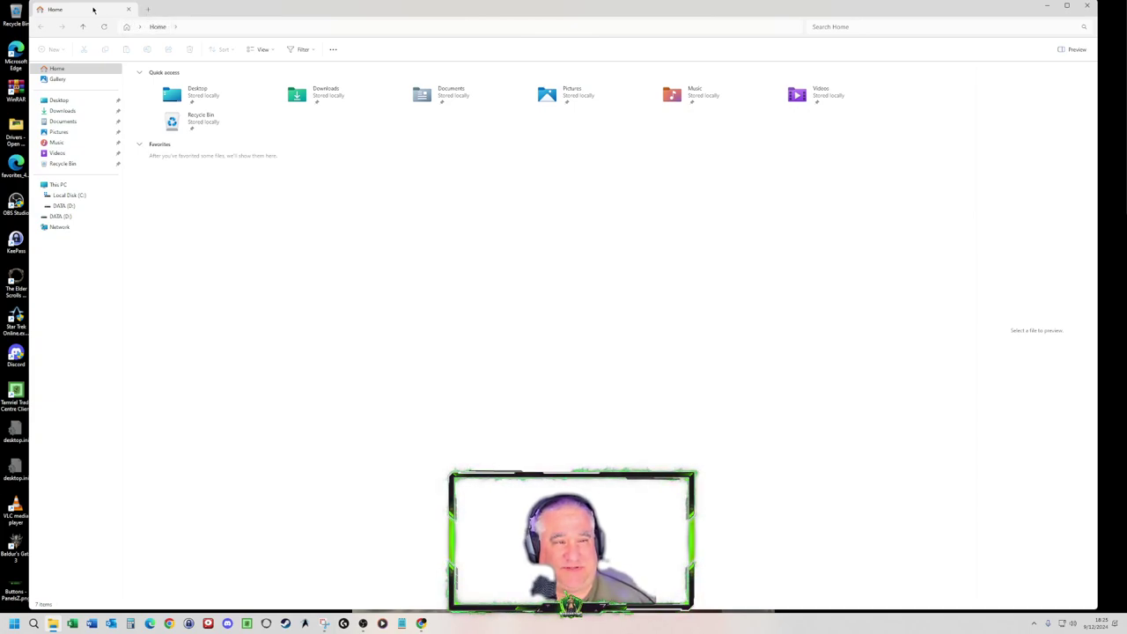
Step: Switch to File Explorer and open three additional Home tabs in the same window
click(148, 8)
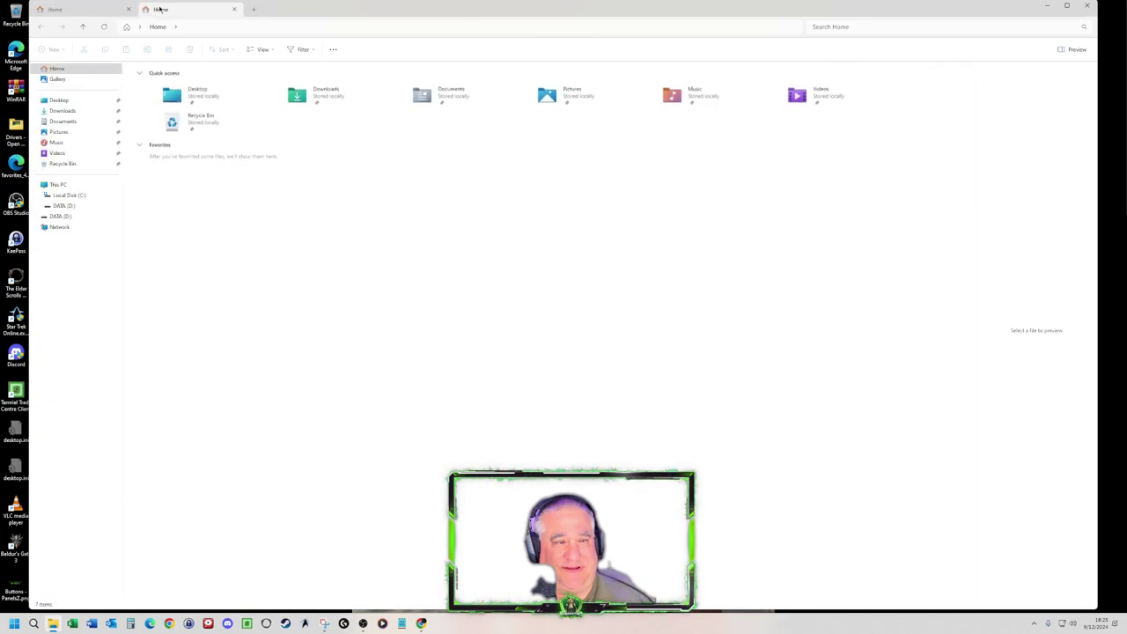
click(254, 9)
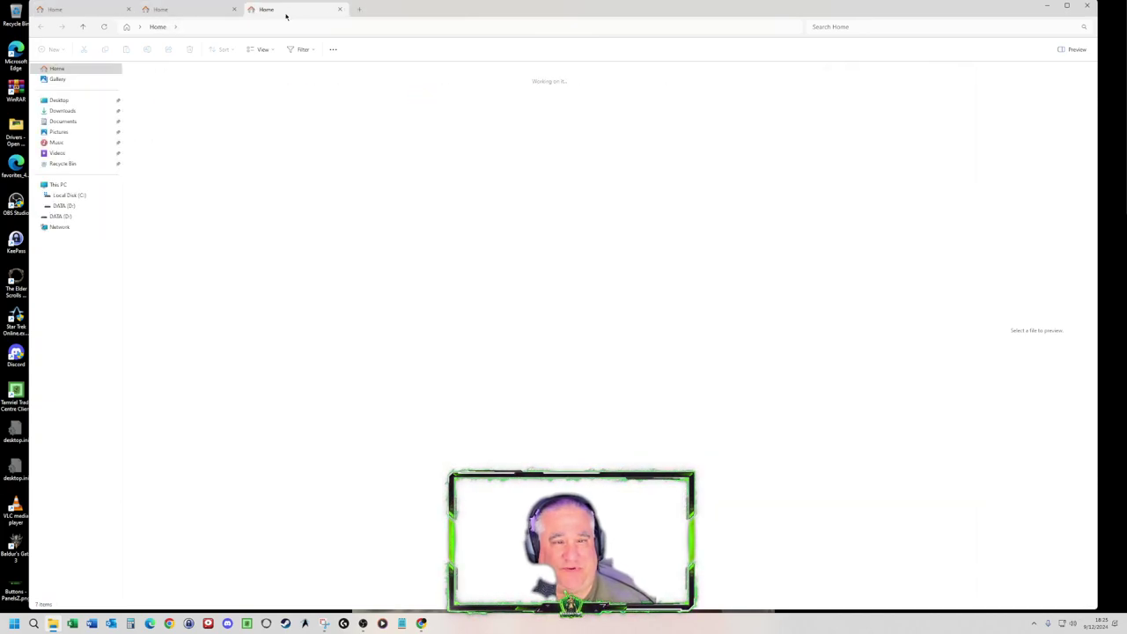
click(358, 9)
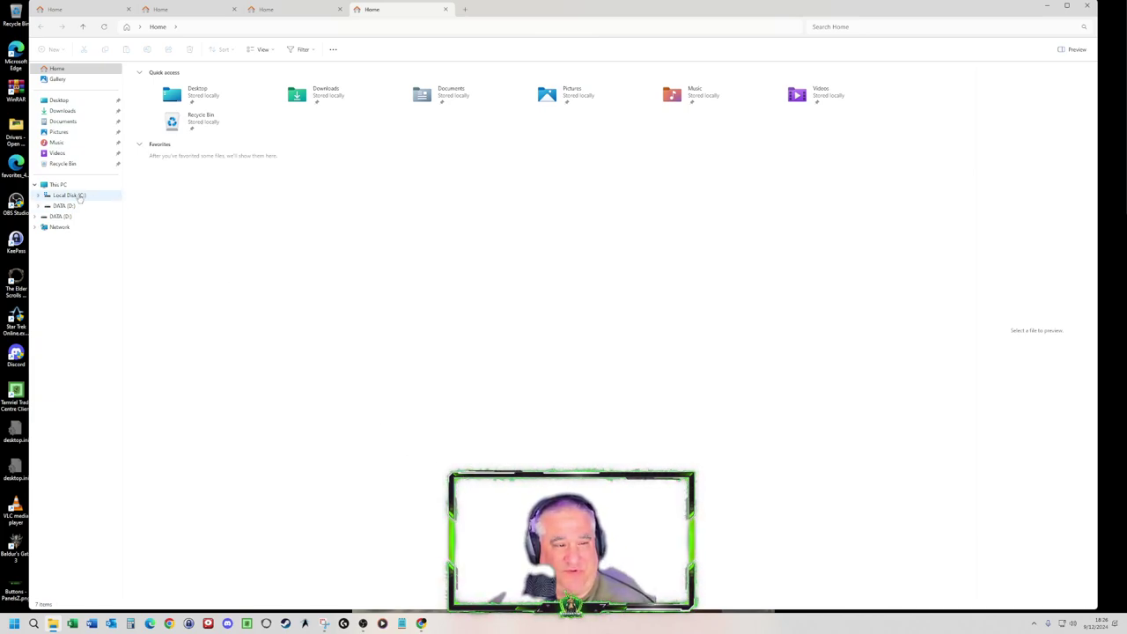
Step: Browse drive C: from Users through the user's AppData\Local\Larian Studios\Baldur's Gate 3 to view the Mods folder
click(38, 195)
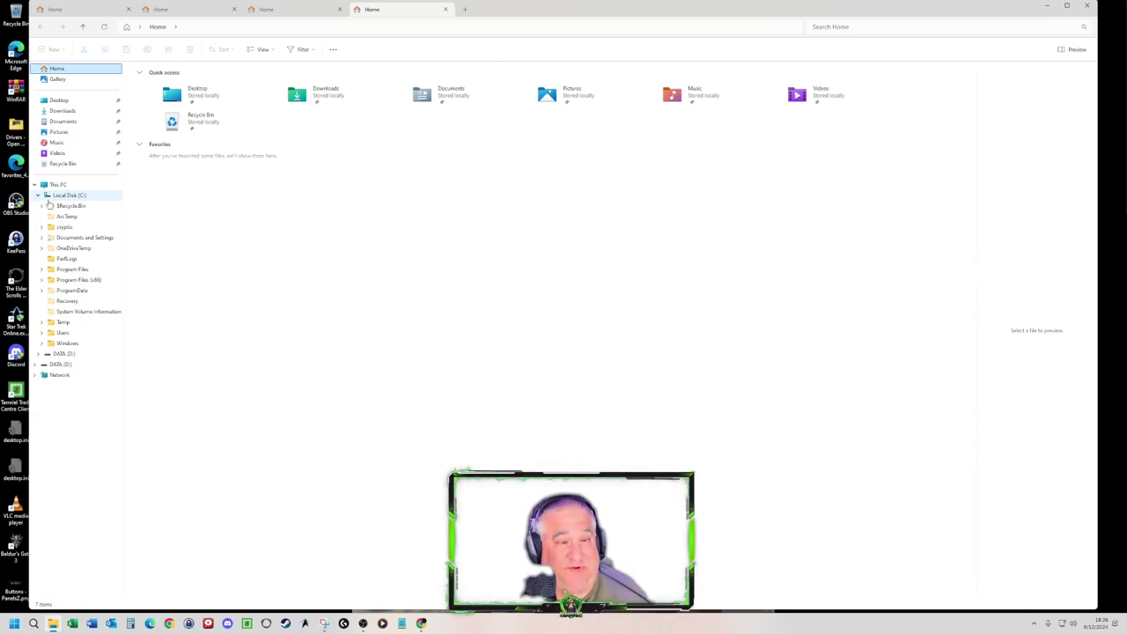
click(63, 332)
double_click(159, 108)
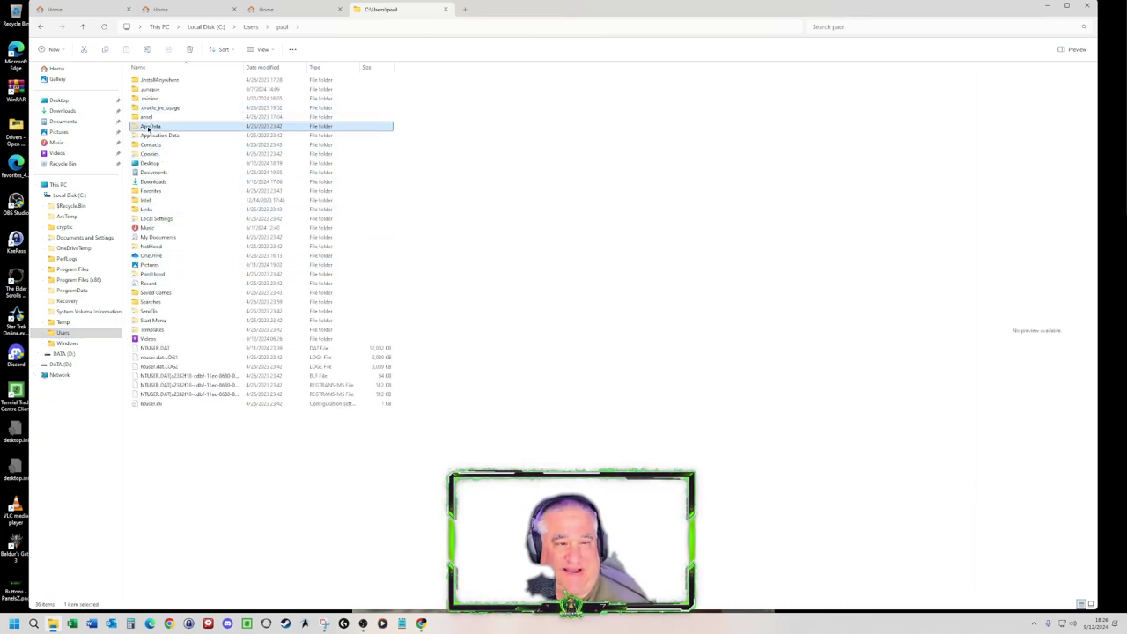
double_click(148, 129)
click(150, 82)
double_click(150, 82)
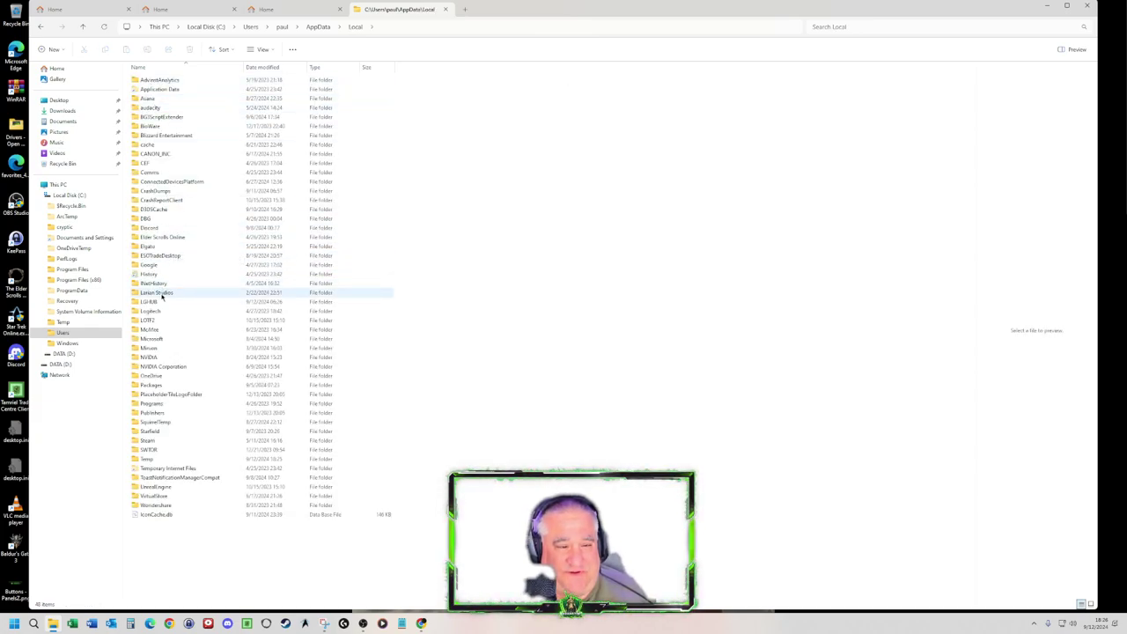
double_click(162, 293)
double_click(162, 81)
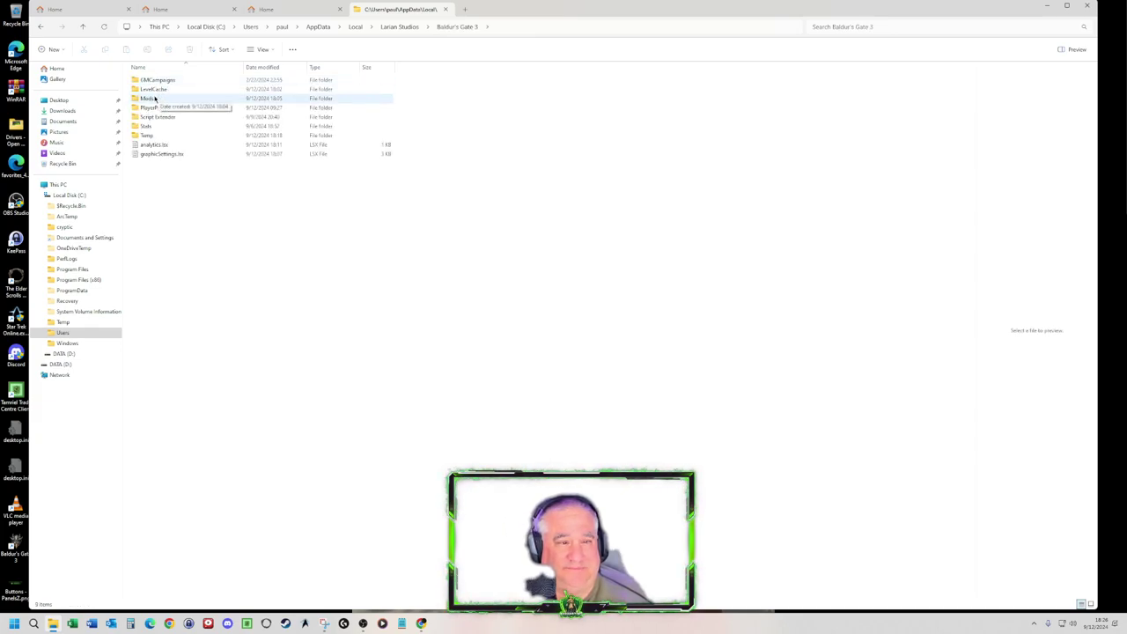
double_click(154, 99)
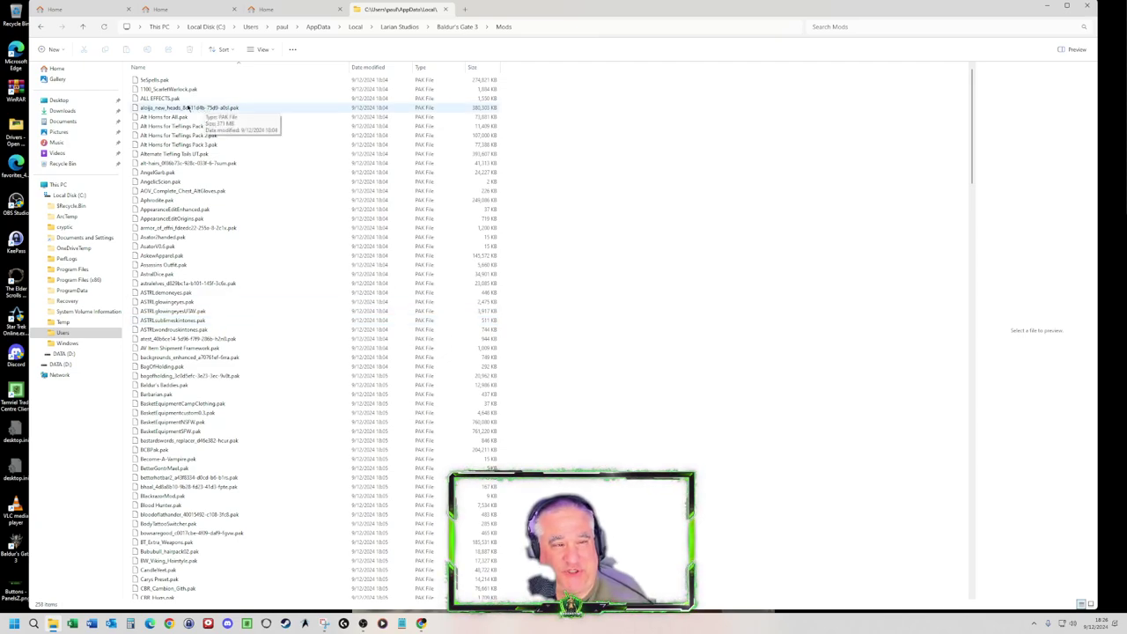
Step: Look at the existing mod backup in the Desktop folder Working MODS 09122024, then leave that folder
click(83, 103)
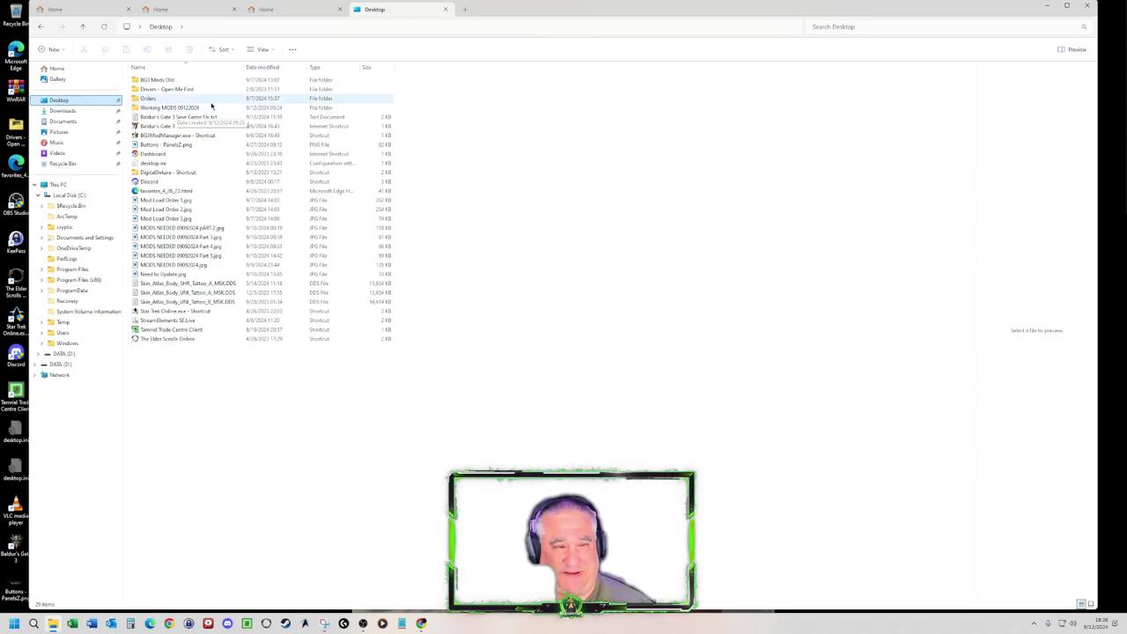
double_click(142, 109)
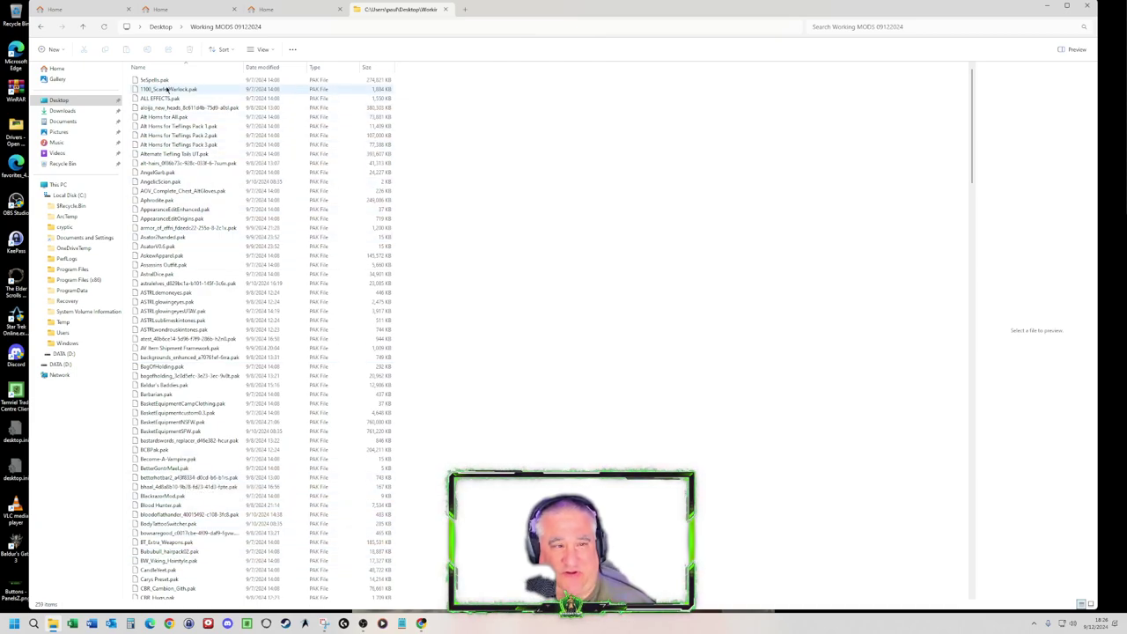
click(40, 28)
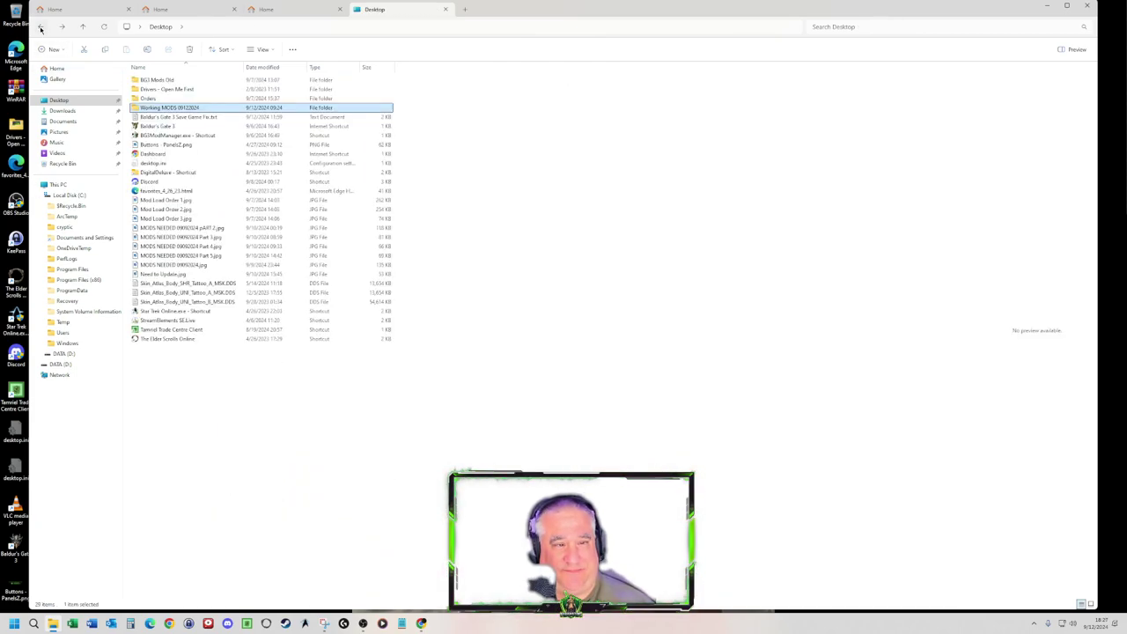
click(83, 27)
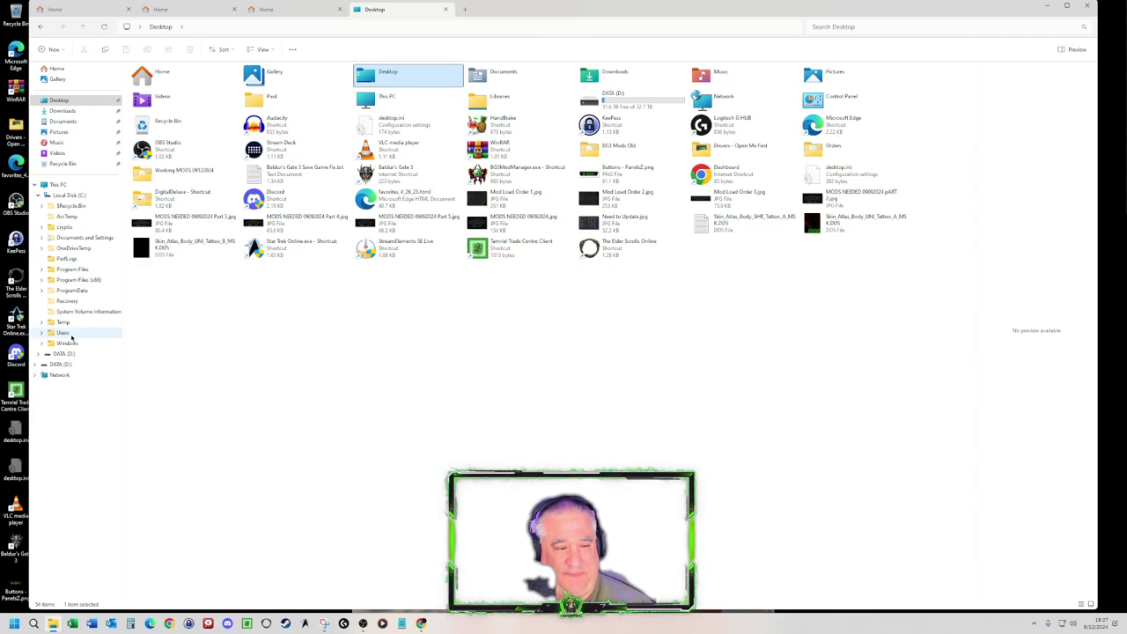
Step: Return to the Mods folder under the user's AppData\Local\Larian Studios\Baldur's Gate 3
click(70, 334)
double_click(146, 108)
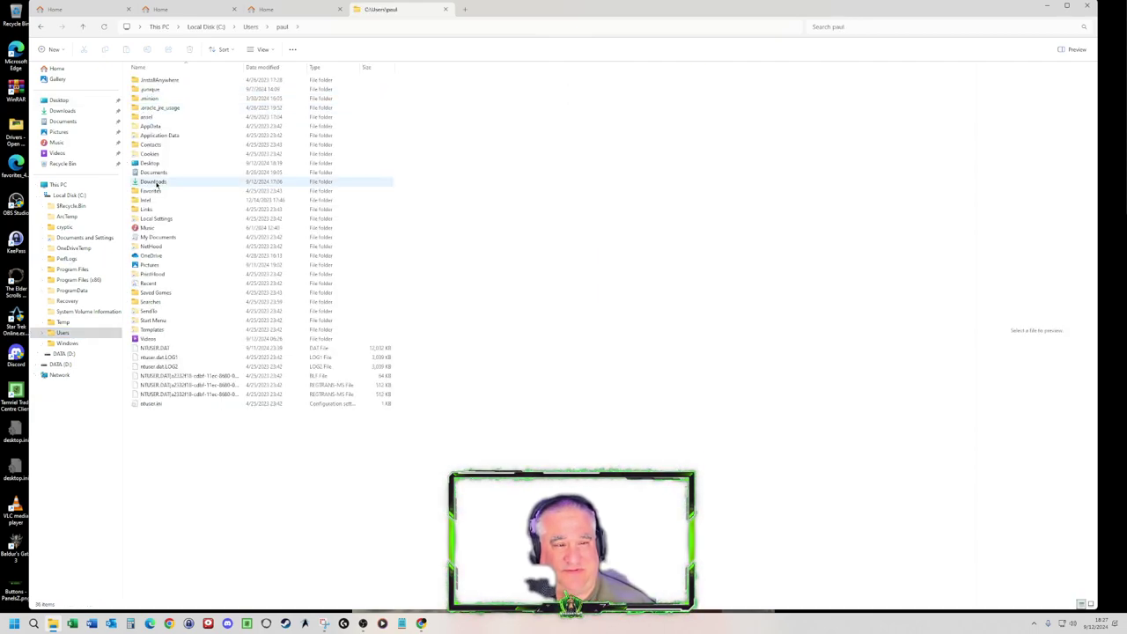
double_click(147, 126)
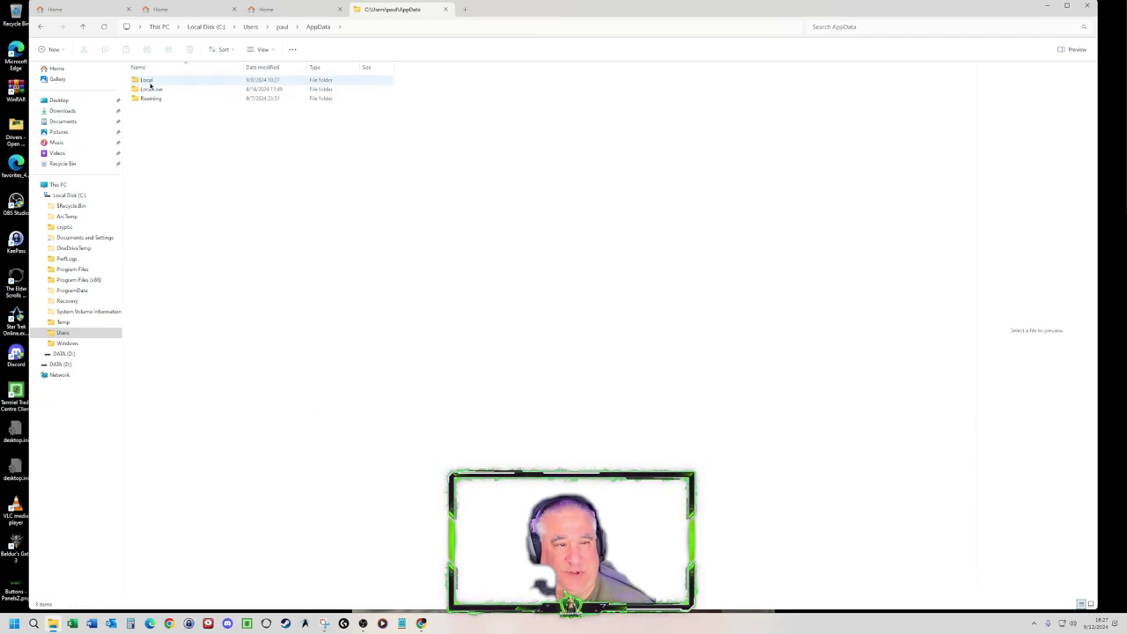
double_click(147, 80)
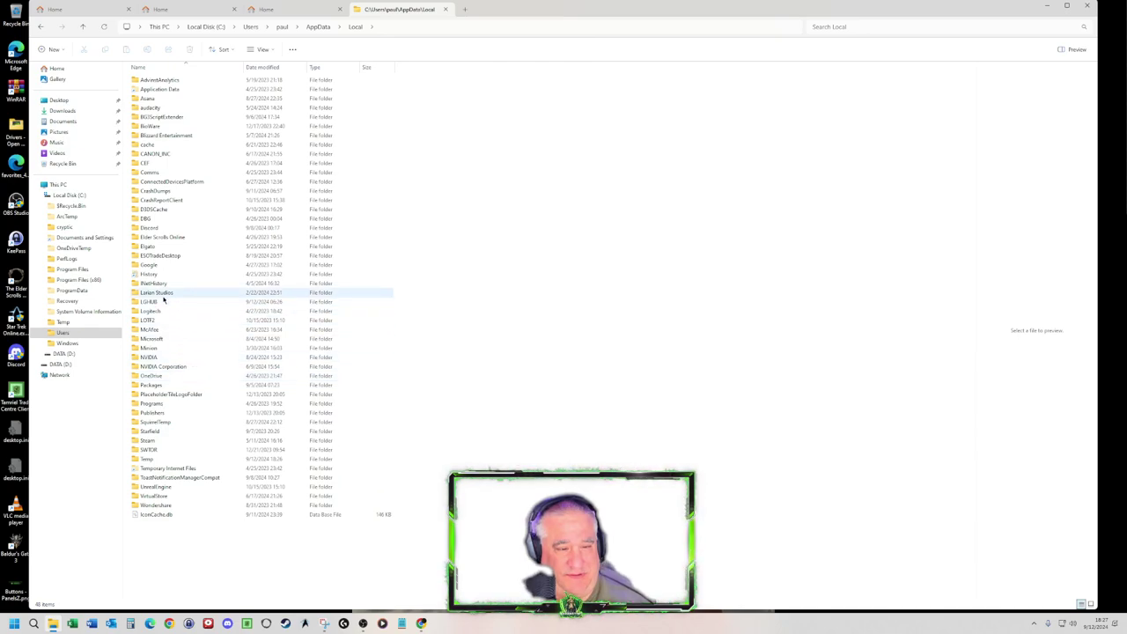
double_click(161, 292)
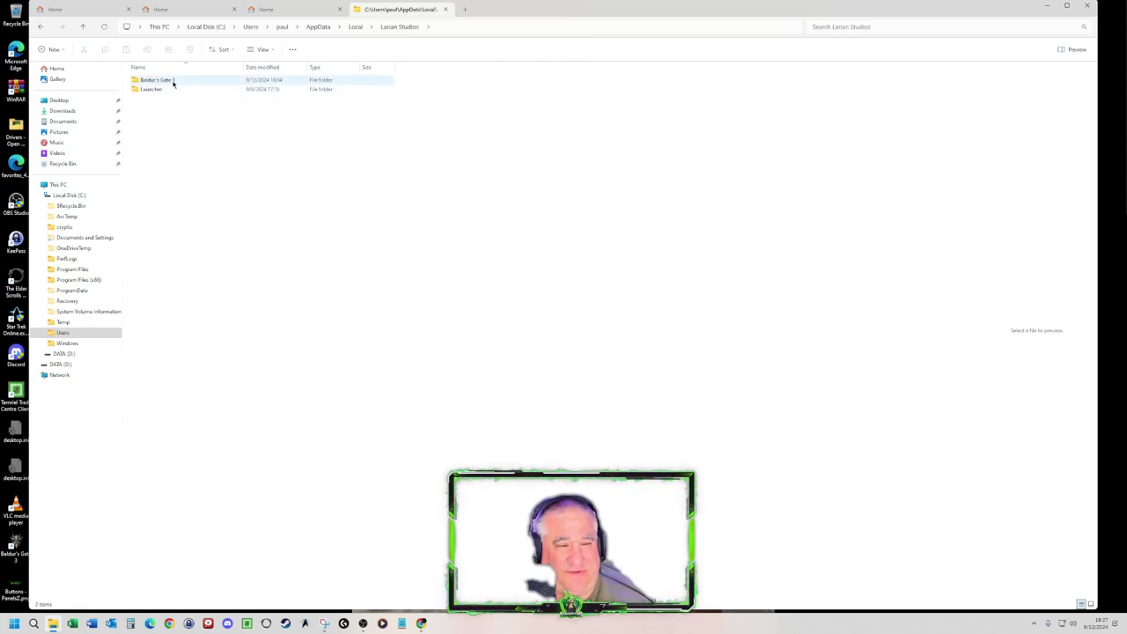
double_click(173, 81)
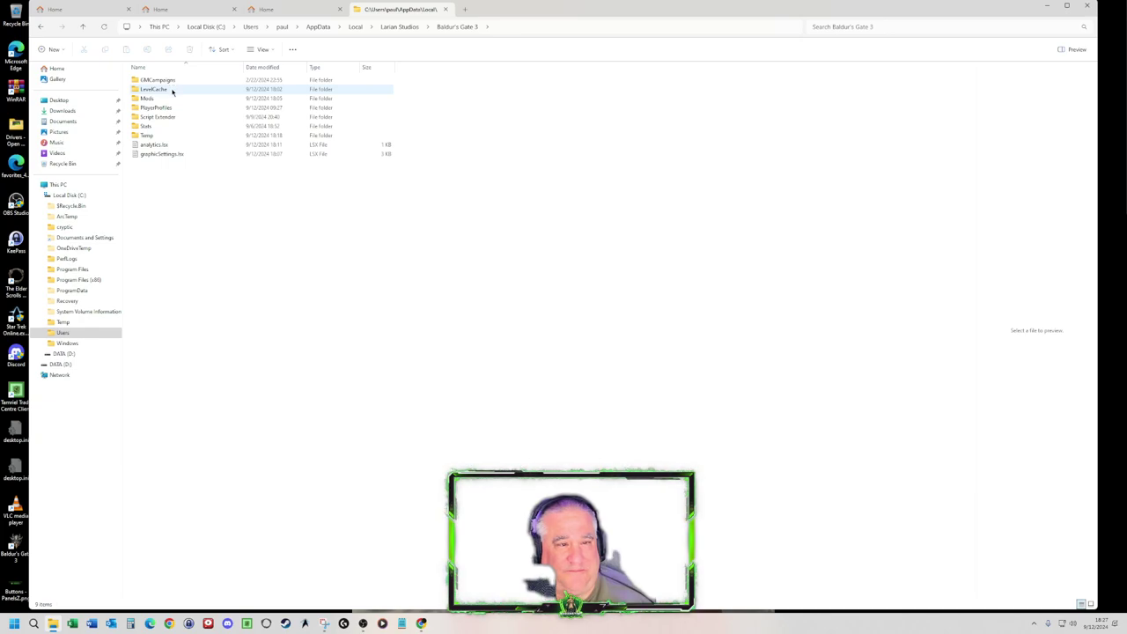
double_click(164, 98)
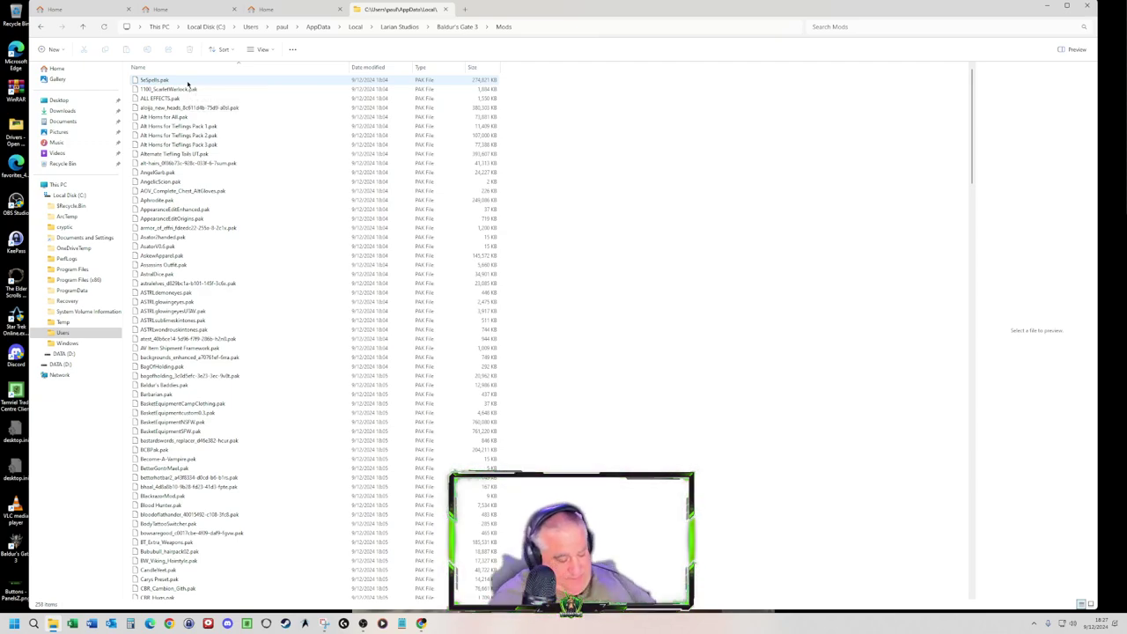
Step: Copy all the .pak files in the Mods folder to the clipboard
key(ctrl+a)
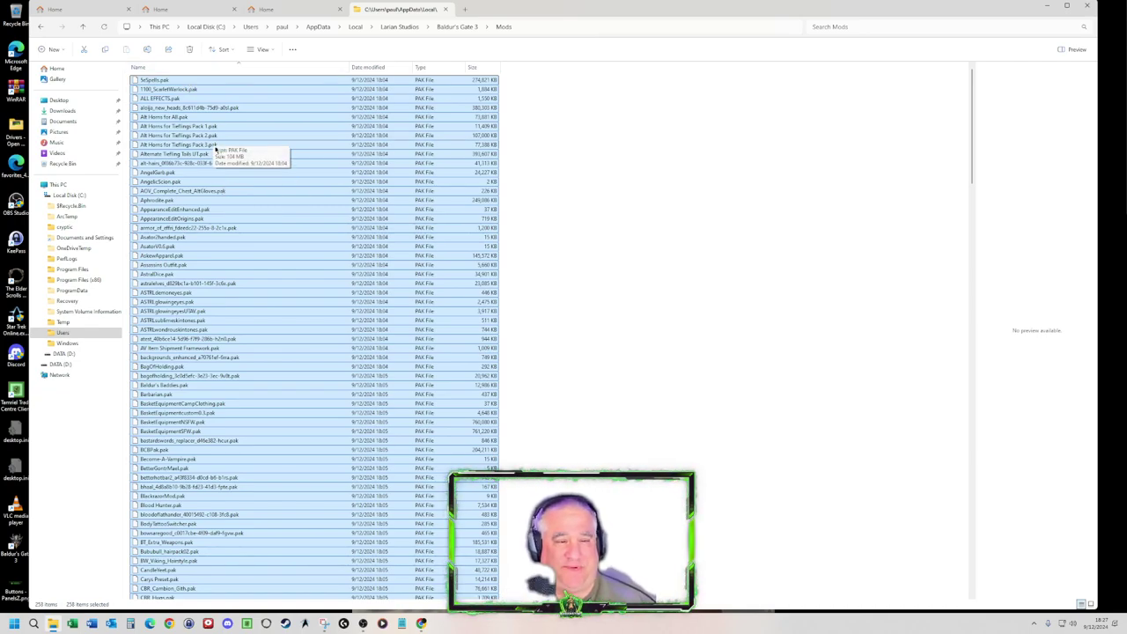
right_click(238, 128)
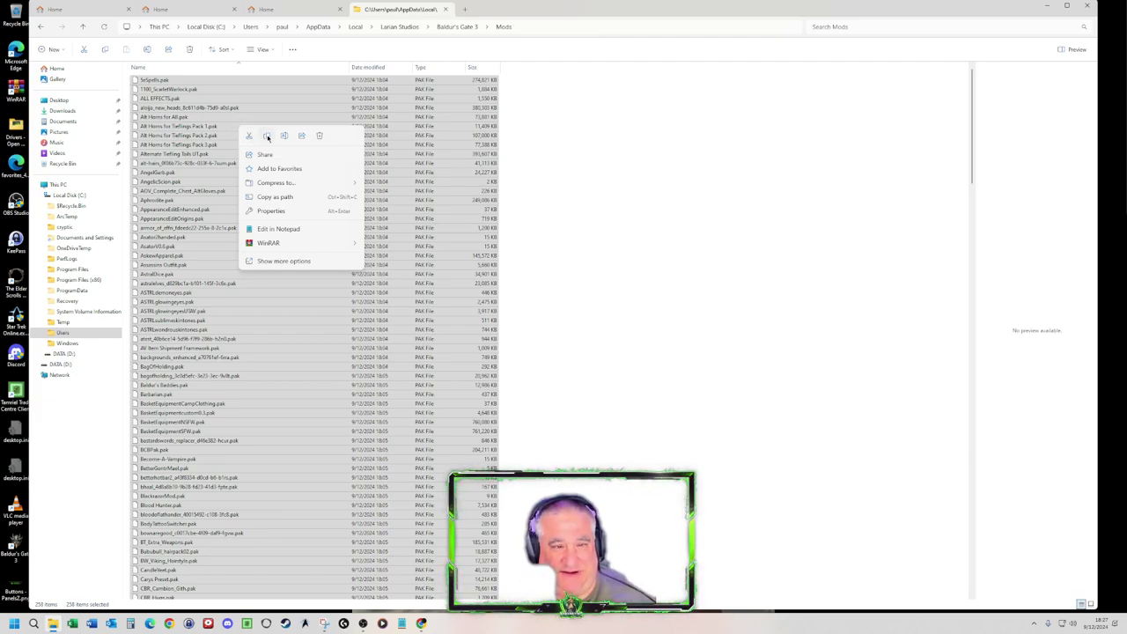
click(267, 137)
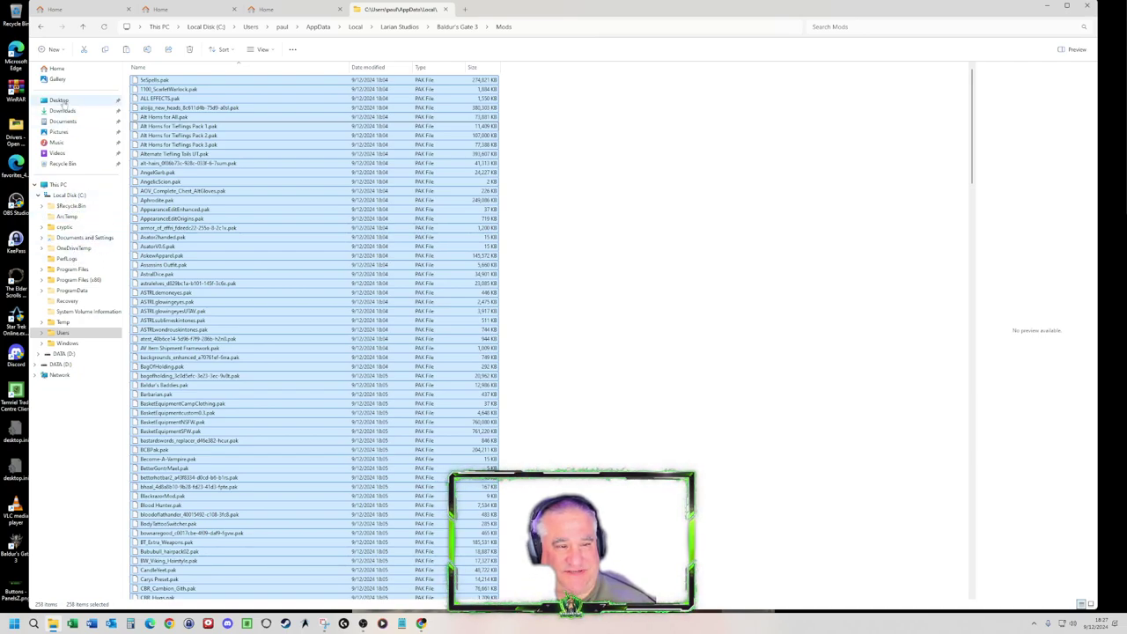
Step: Create a new folder named For You Tube on the Desktop
click(92, 101)
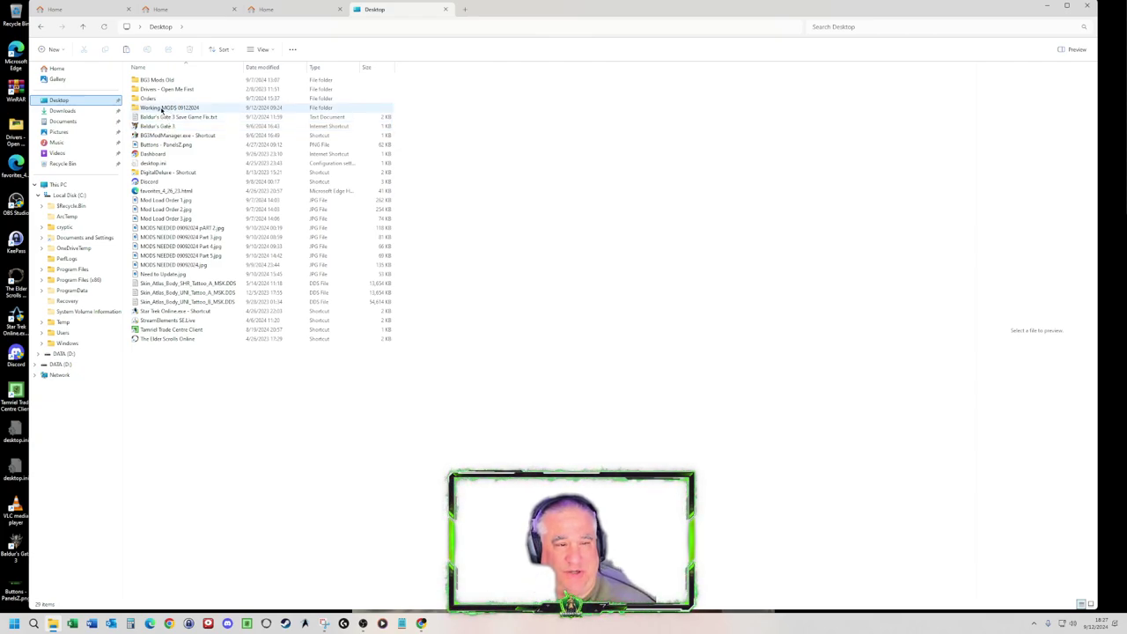
click(181, 379)
right_click(189, 377)
mouse_move(221, 467)
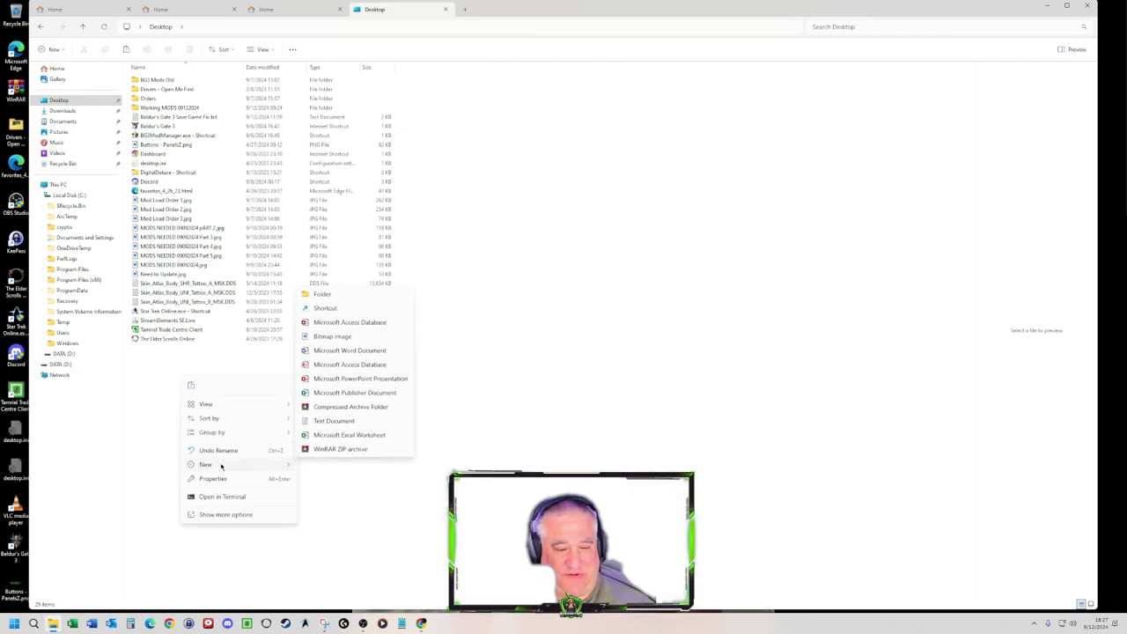
click(324, 295)
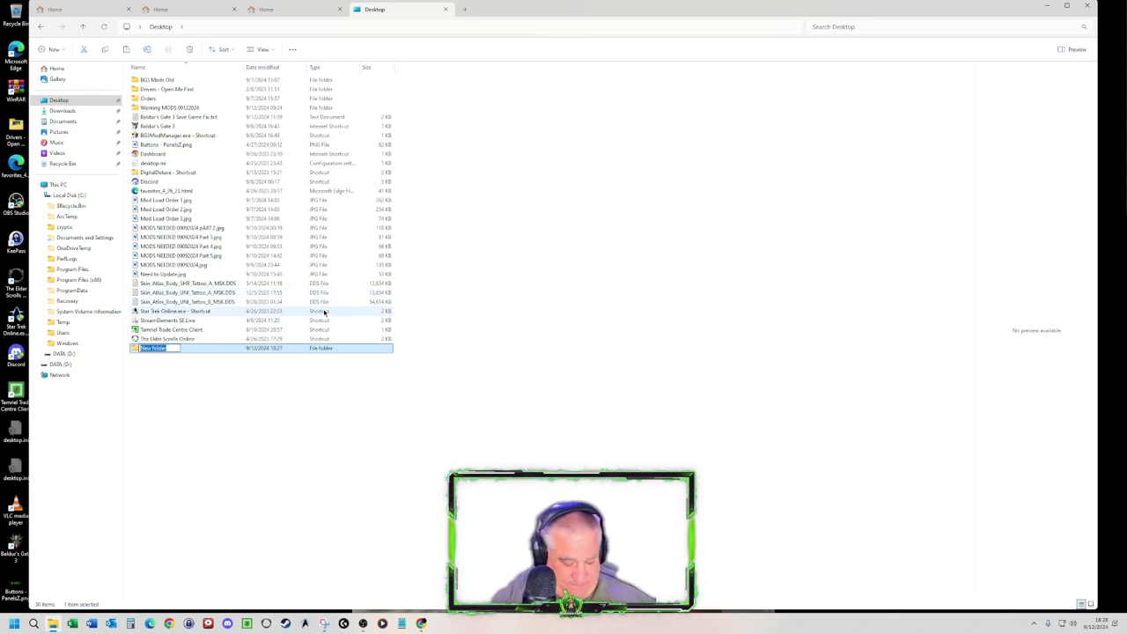
text(Fo)
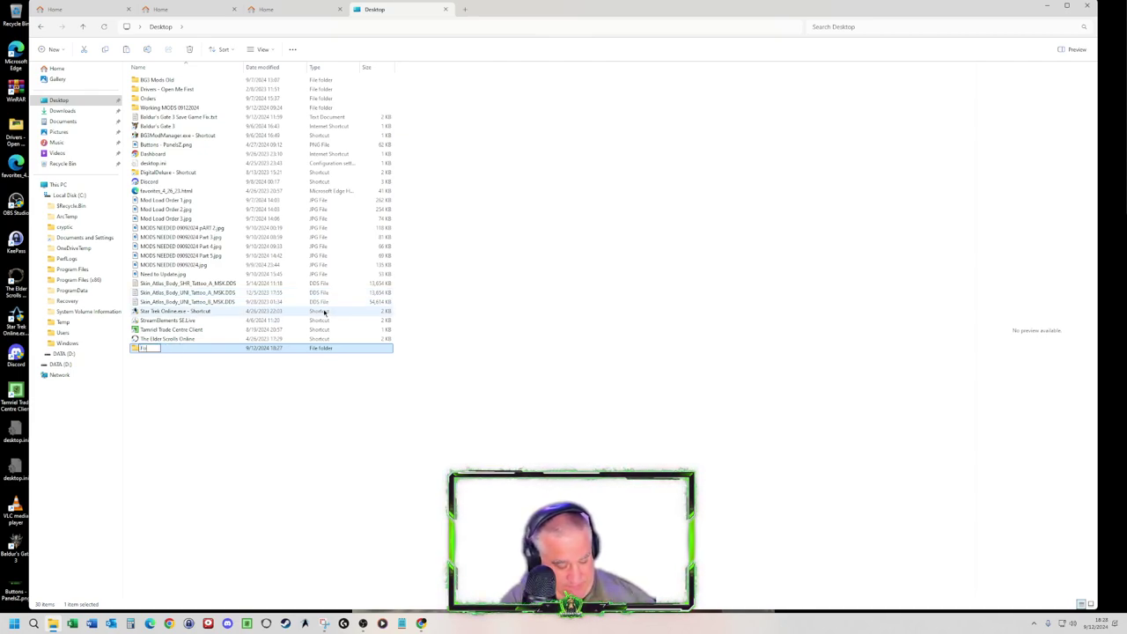
text(r Y)
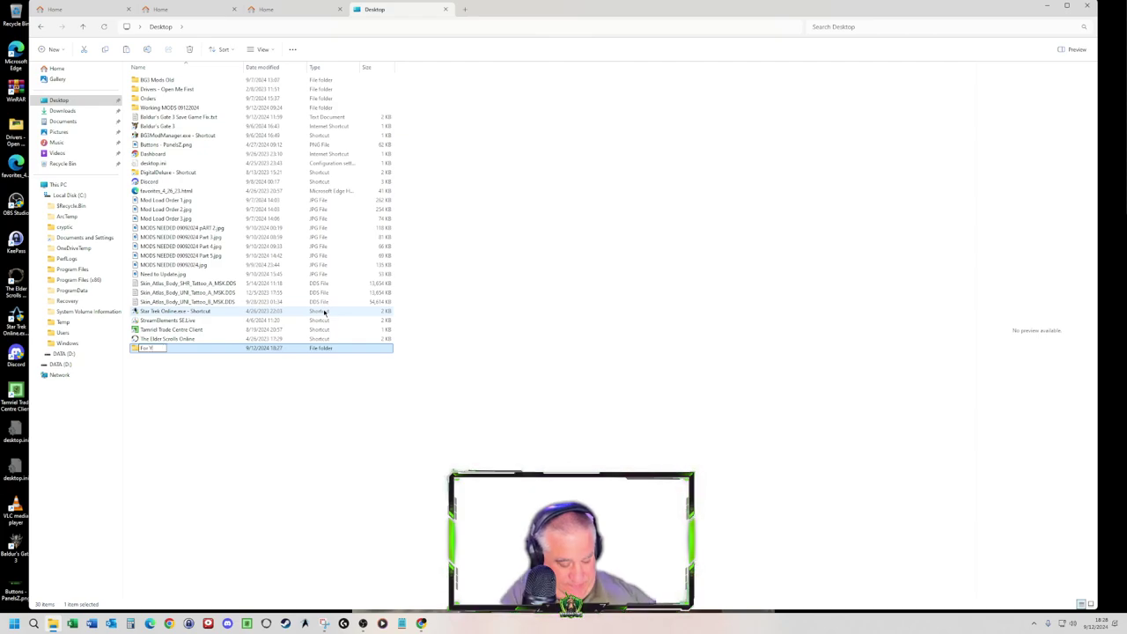
text(ou Tube)
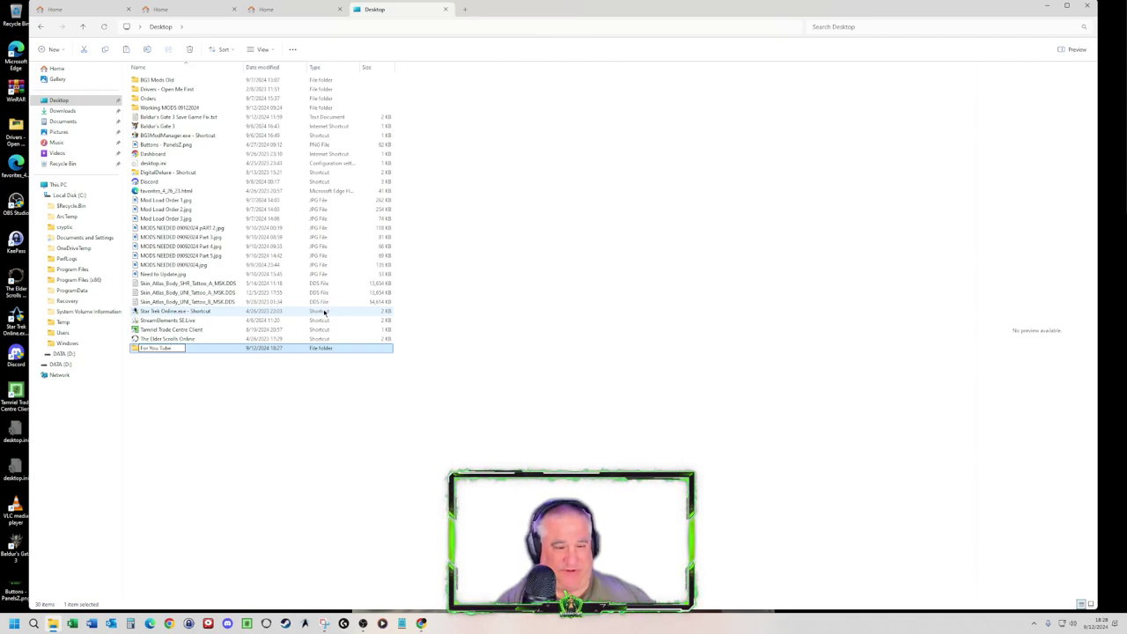
click(224, 381)
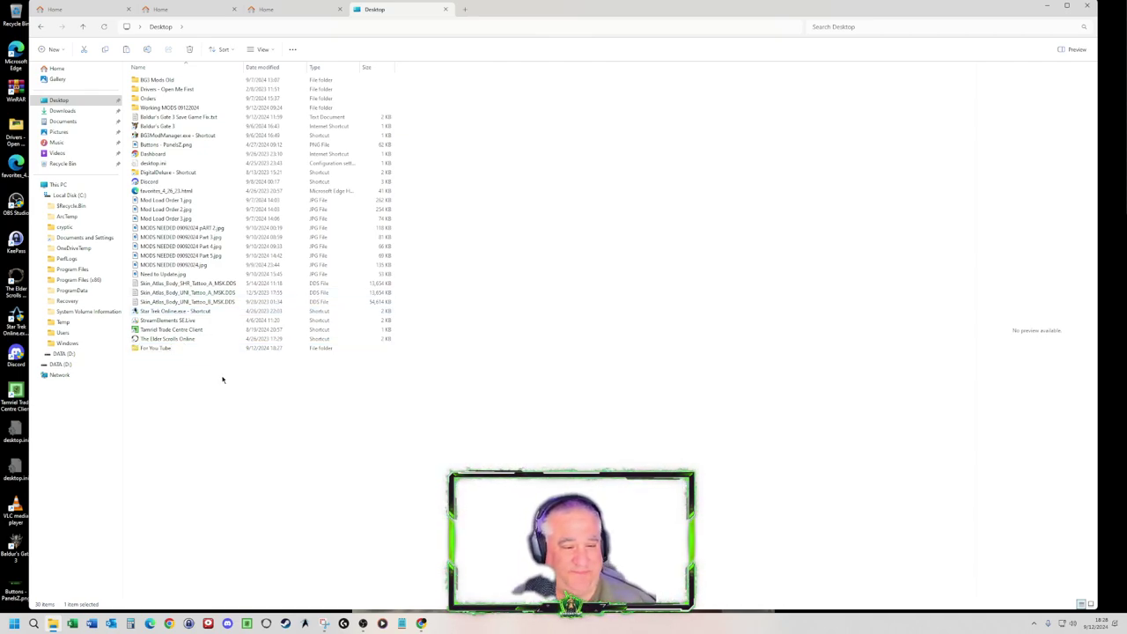
Step: Paste the copied .pak mod files into the Desktop folder For You Tube and close that folder's tab
double_click(171, 351)
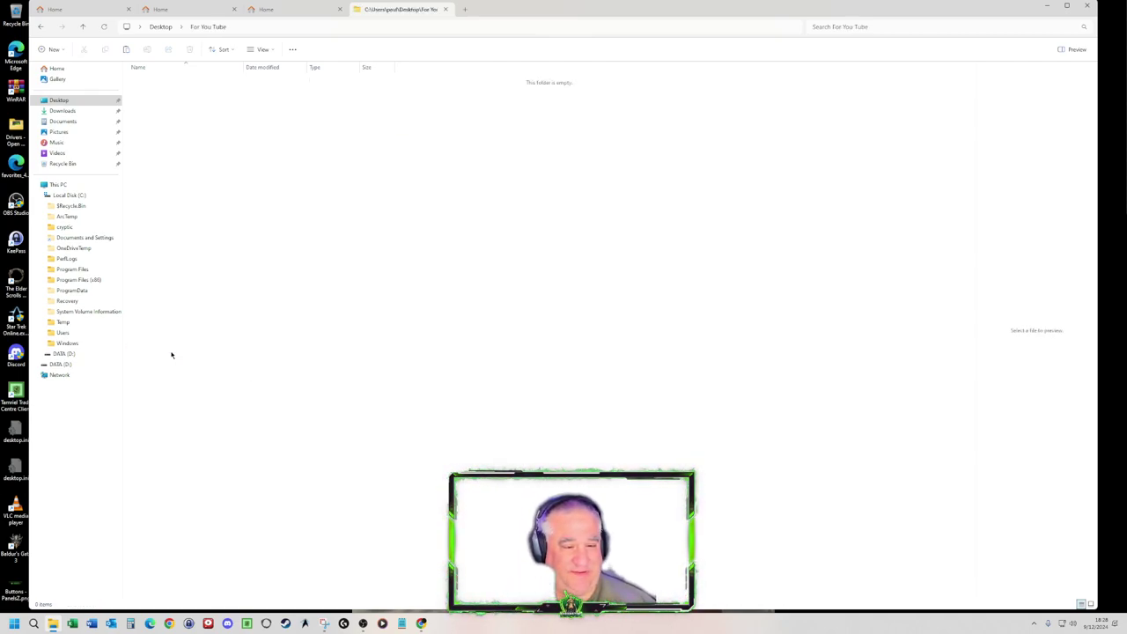
right_click(226, 251)
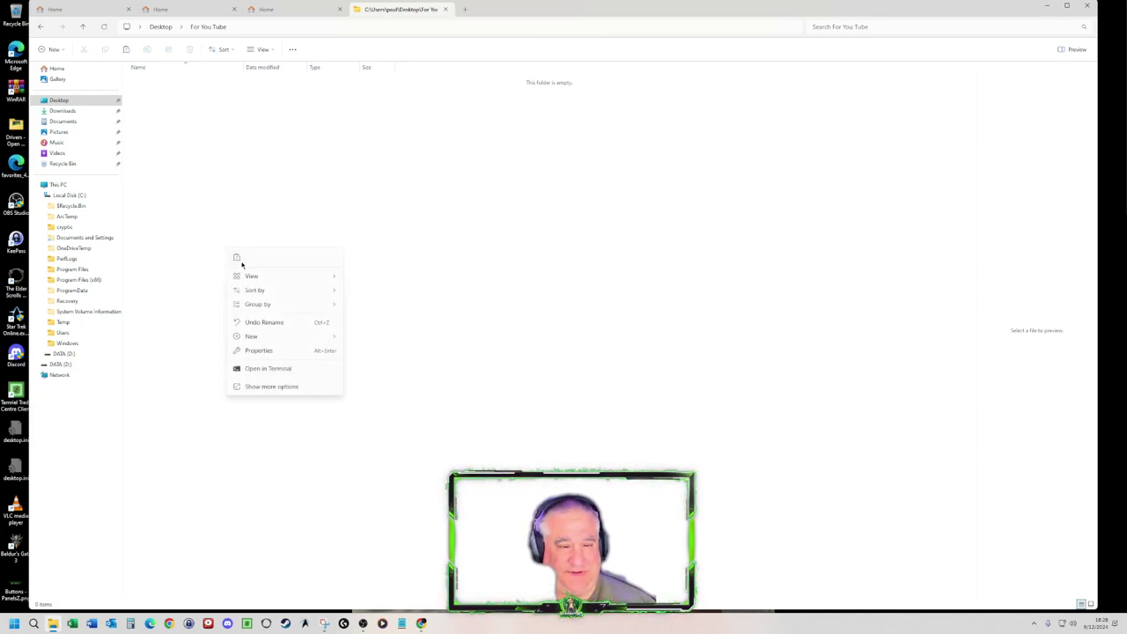
key(Escape)
key(ctrl+v)
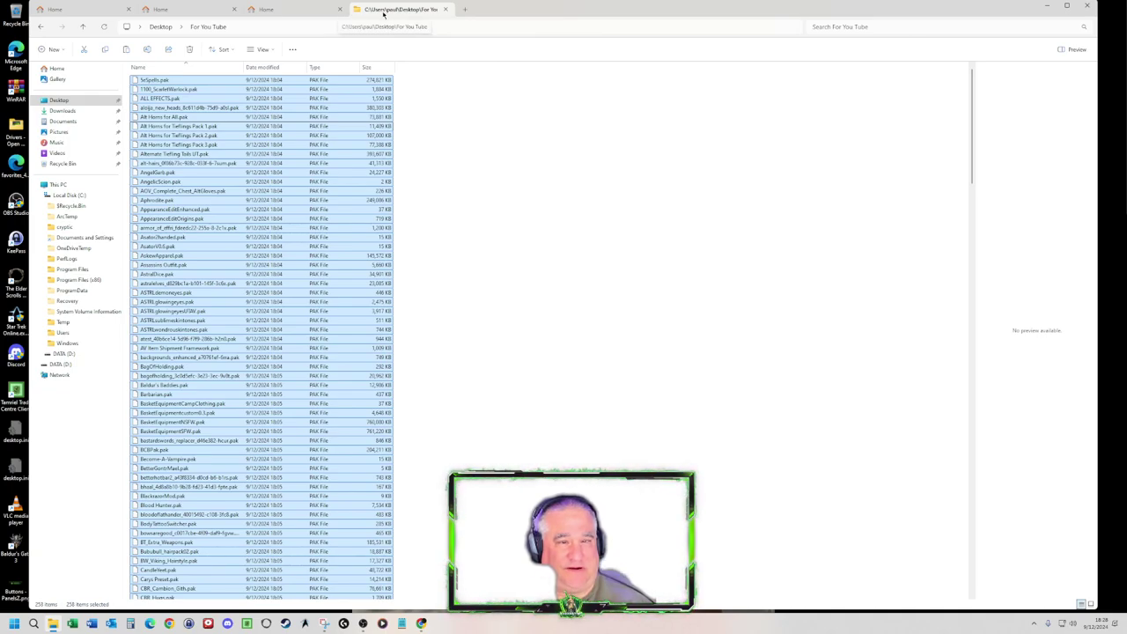
click(446, 8)
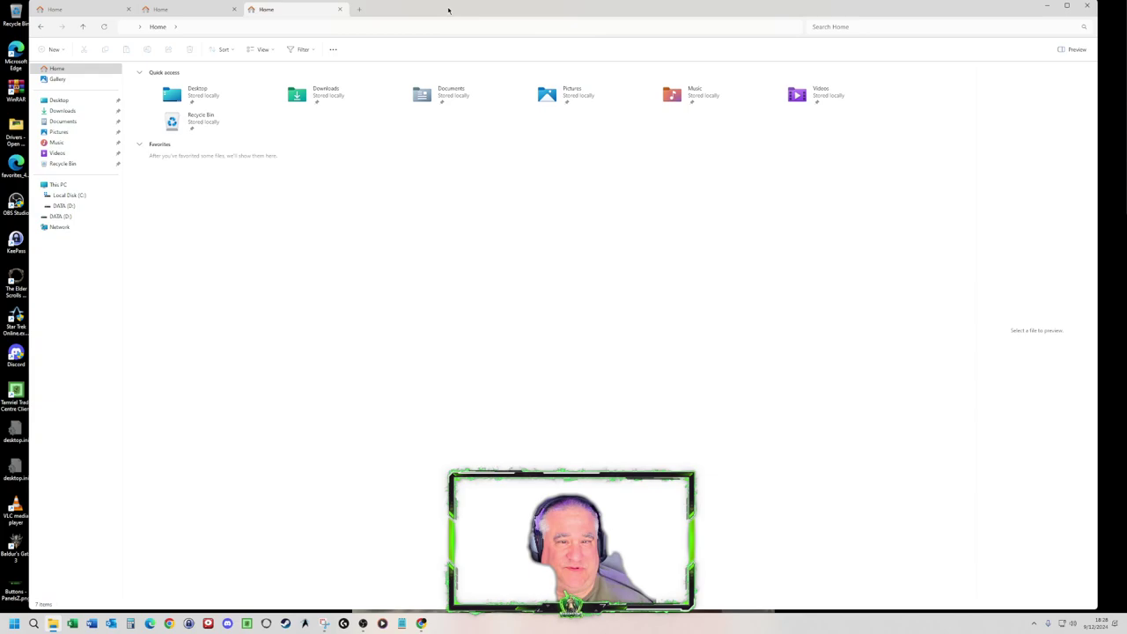
Step: Add a fresh Home tab, and in the first tab browse to the user's AppData\Local\Larian Studios\Baldur's Gate 3 folder on drive C
click(359, 9)
click(78, 12)
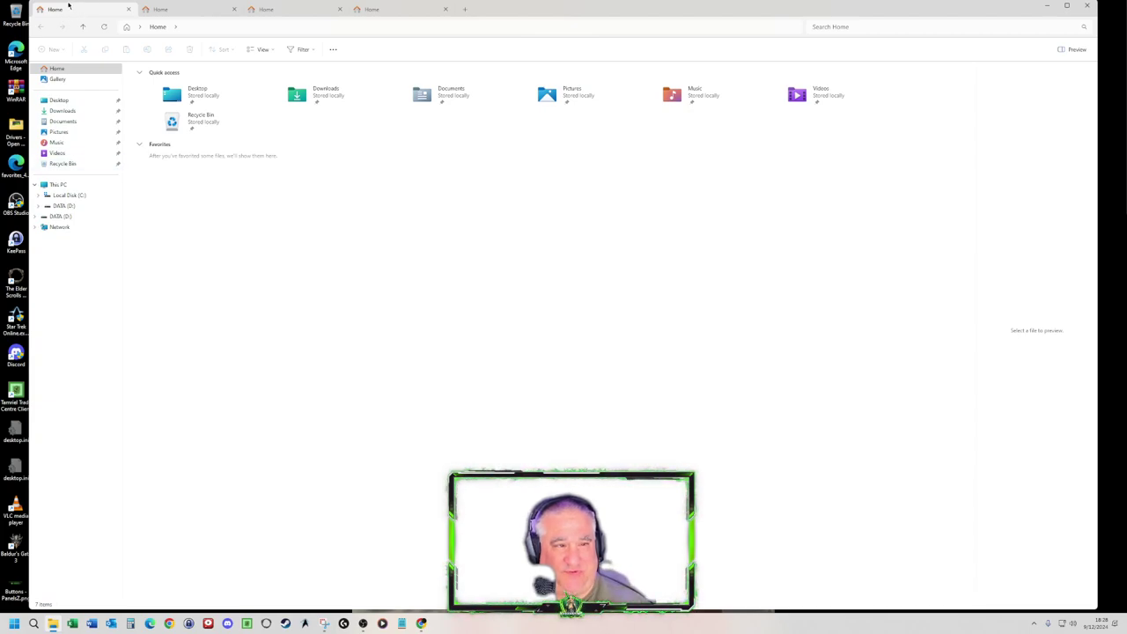
click(76, 199)
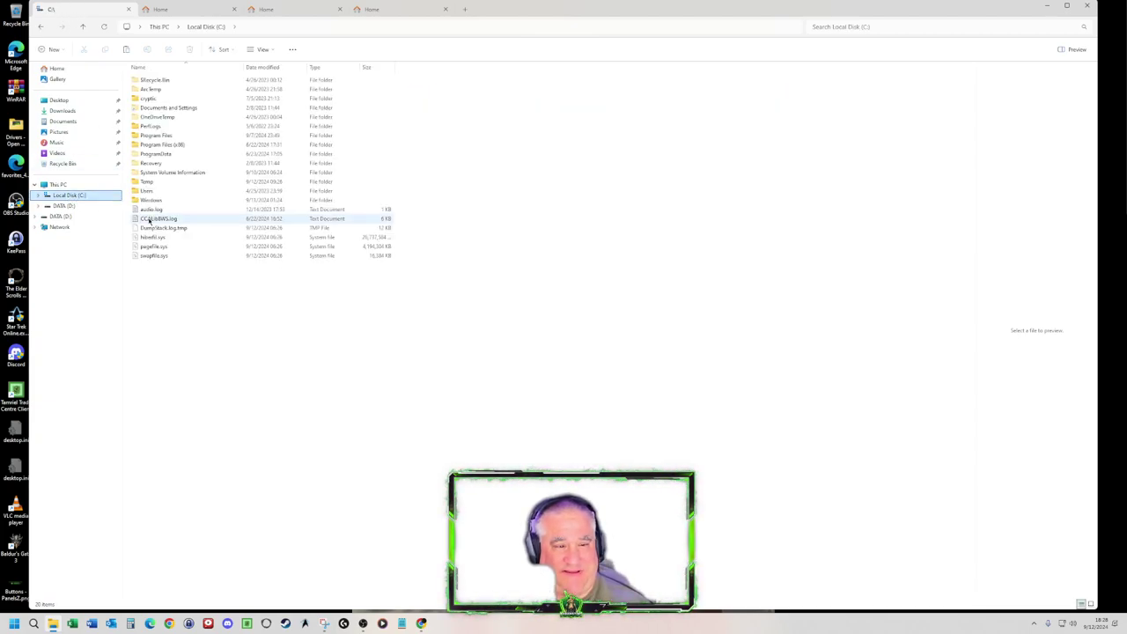
click(148, 193)
double_click(147, 194)
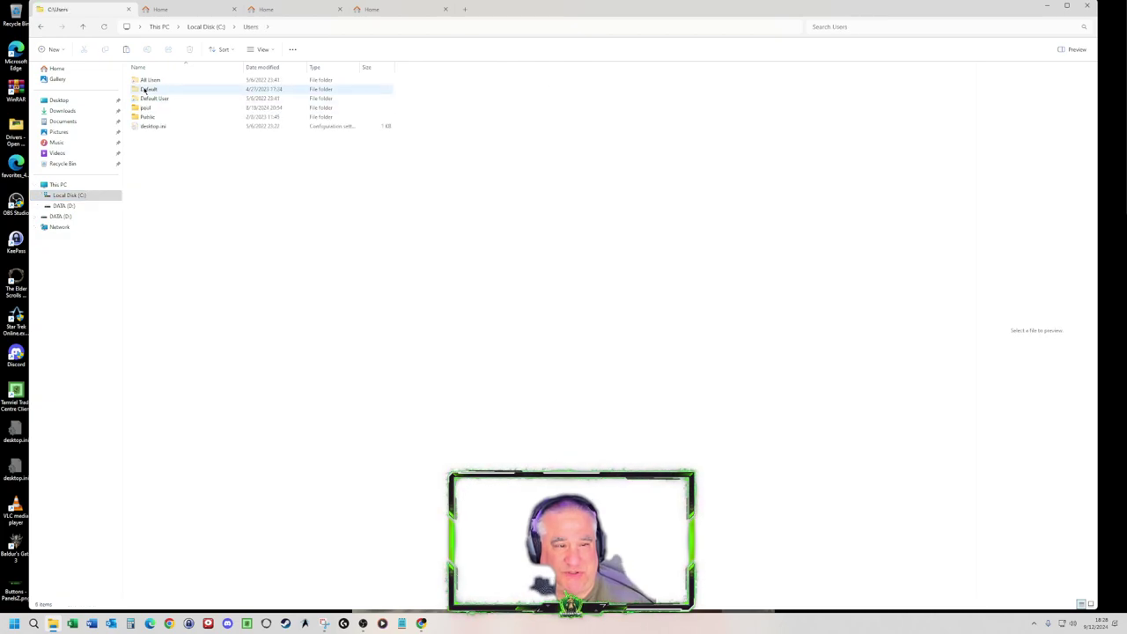
click(147, 108)
double_click(147, 108)
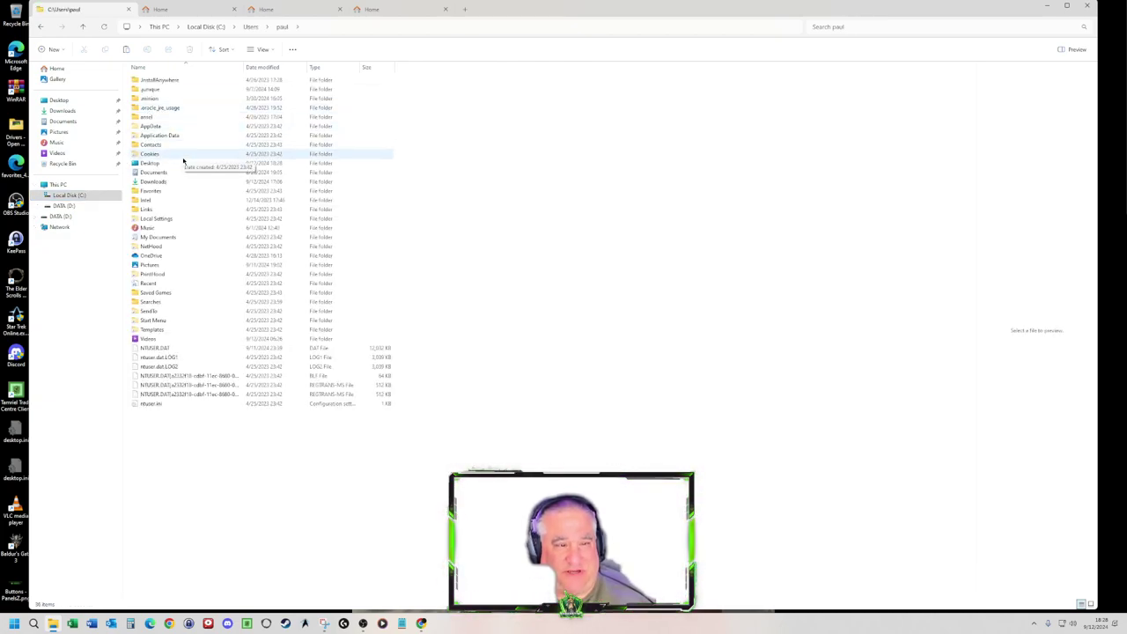
double_click(159, 131)
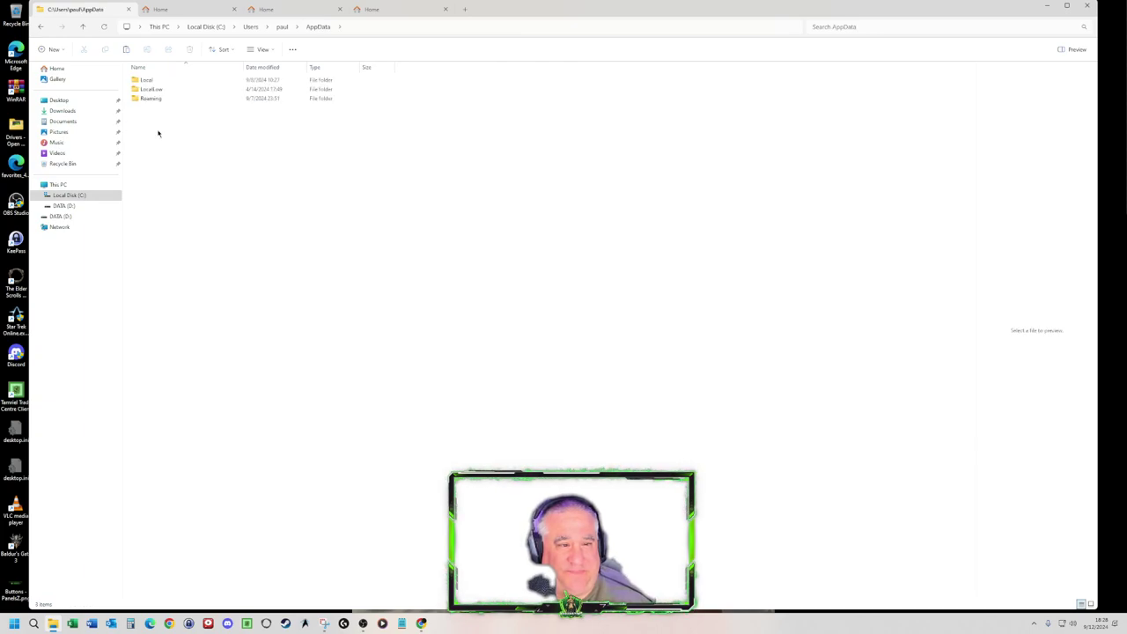
double_click(146, 80)
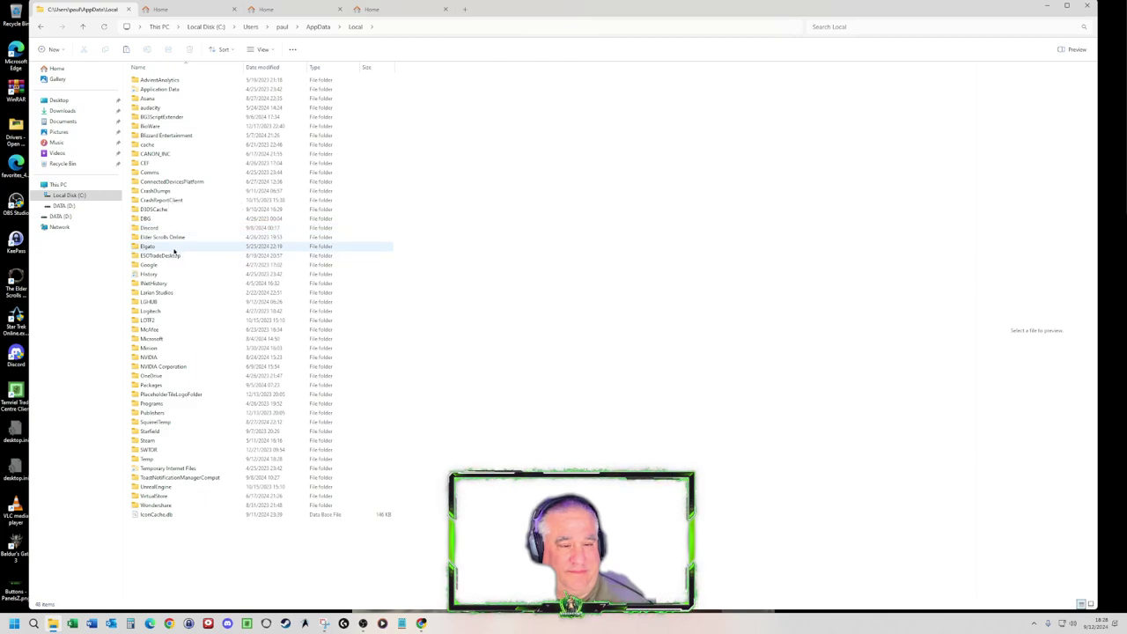
double_click(169, 293)
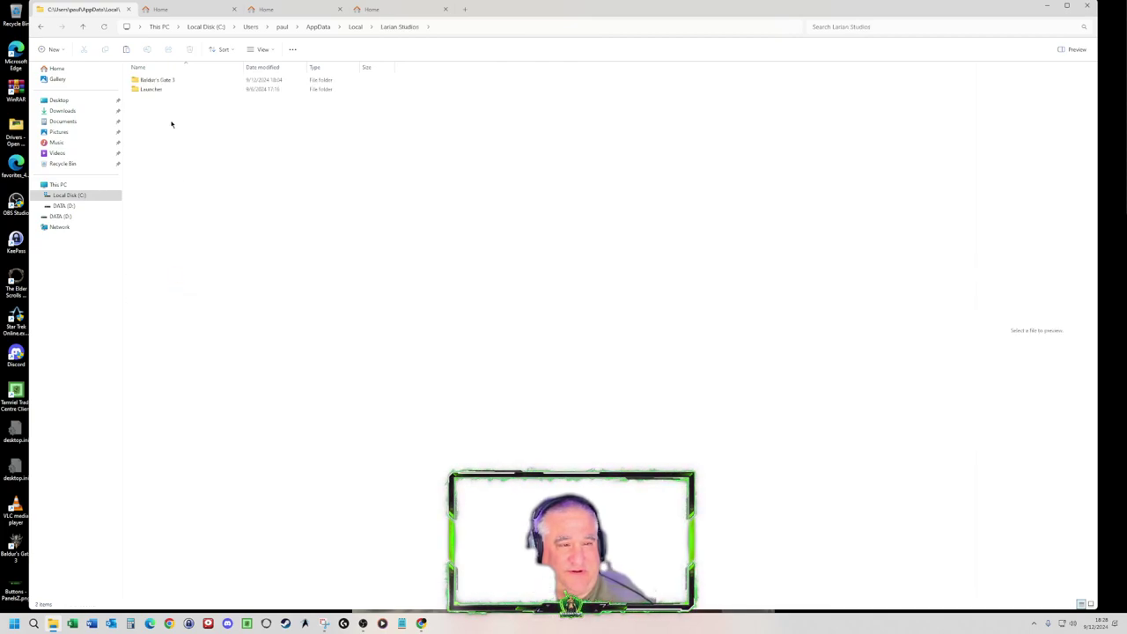
double_click(158, 80)
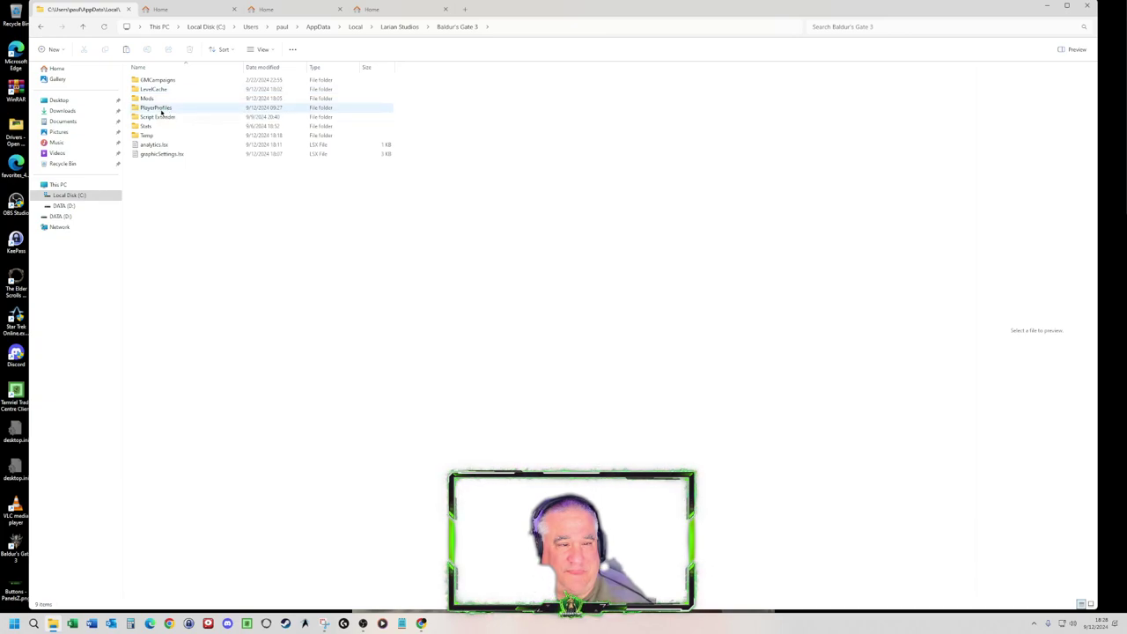
Step: Delete the Mods folder from AppData\Local\Larian Studios\Baldur's Gate 3
right_click(147, 99)
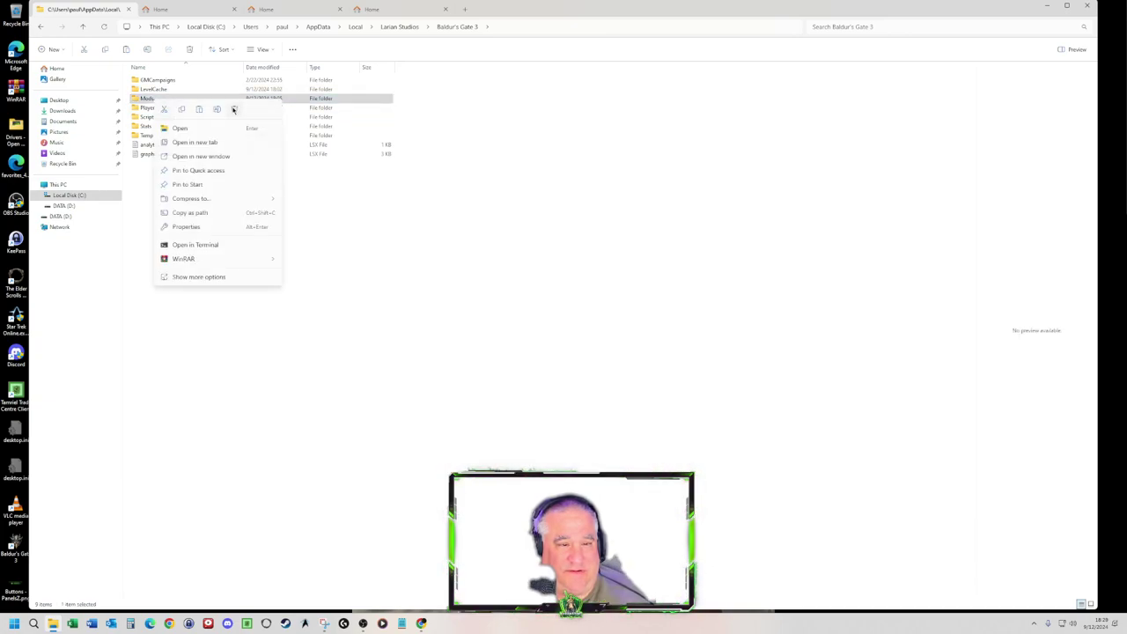
click(234, 109)
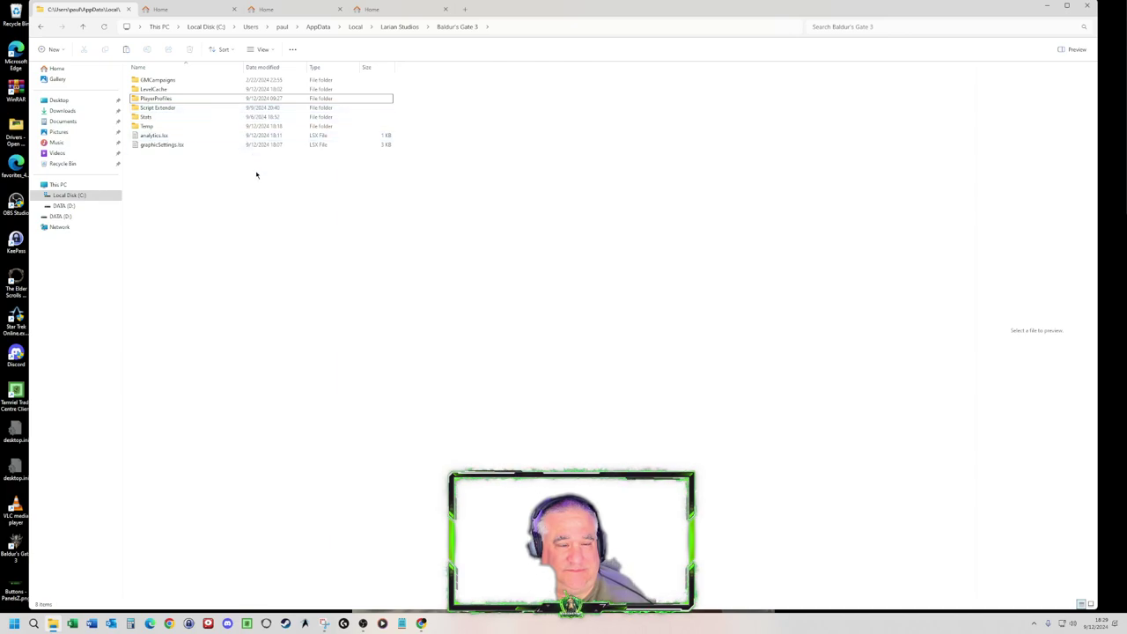
click(520, 28)
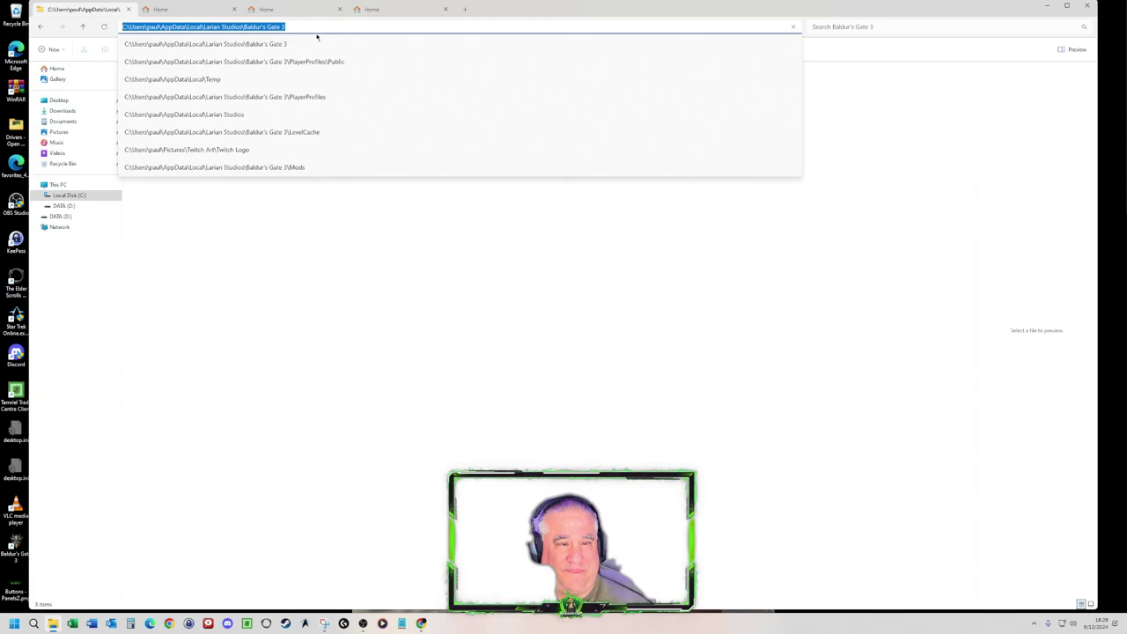
click(280, 219)
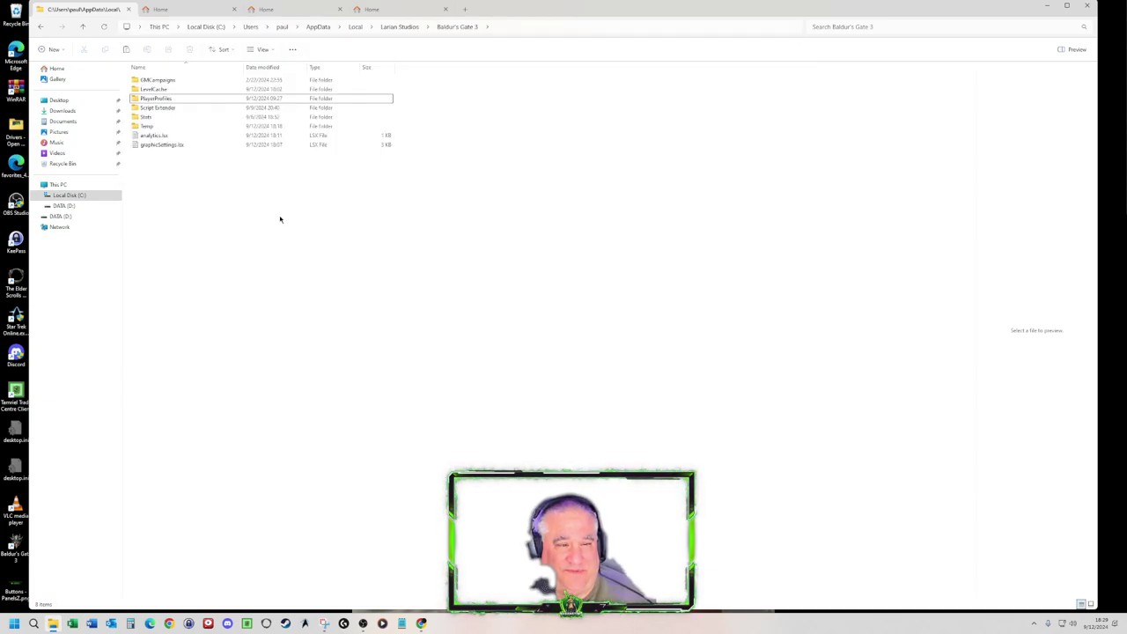
Step: In the second tab, browse to C:\Program Files (x86)\Steam\steamapps\common\Baldurs Gate 3
click(166, 10)
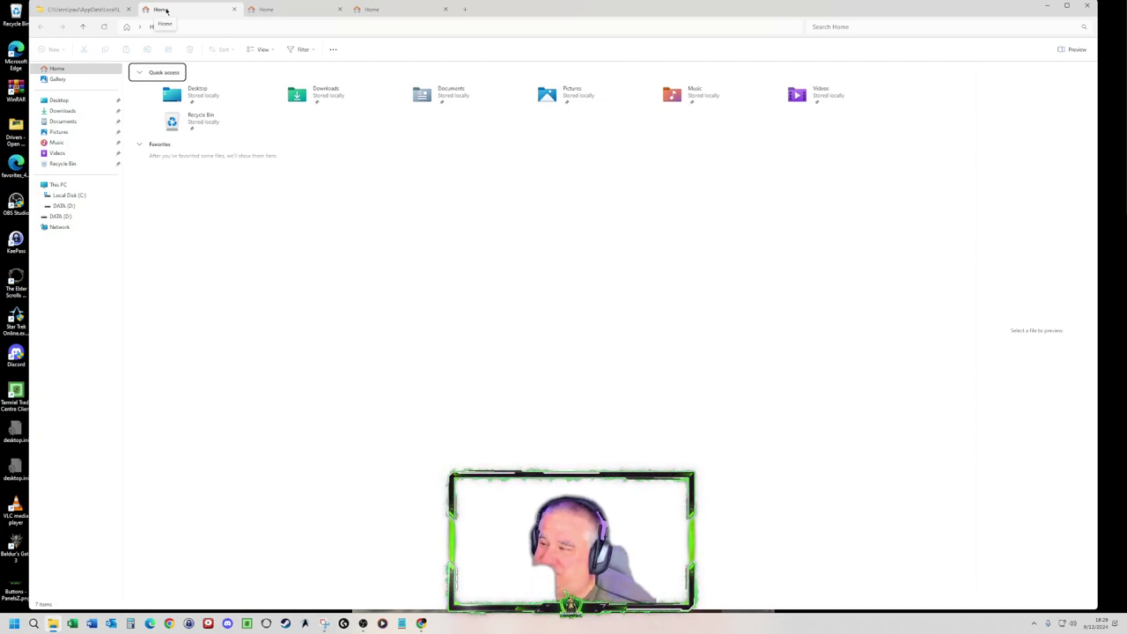
click(37, 196)
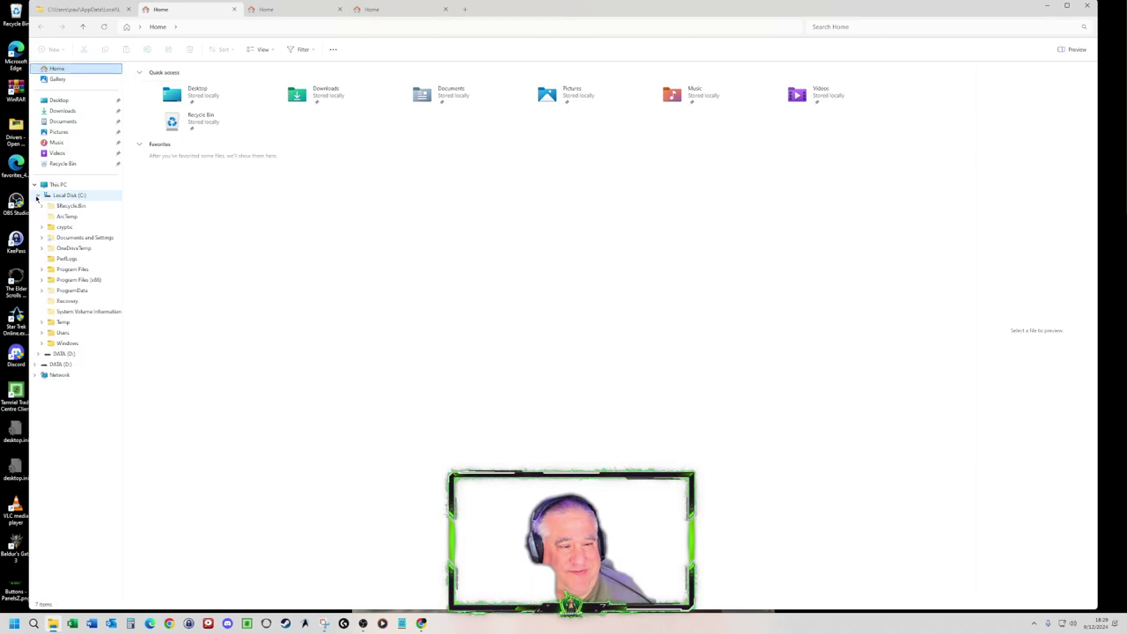
click(86, 280)
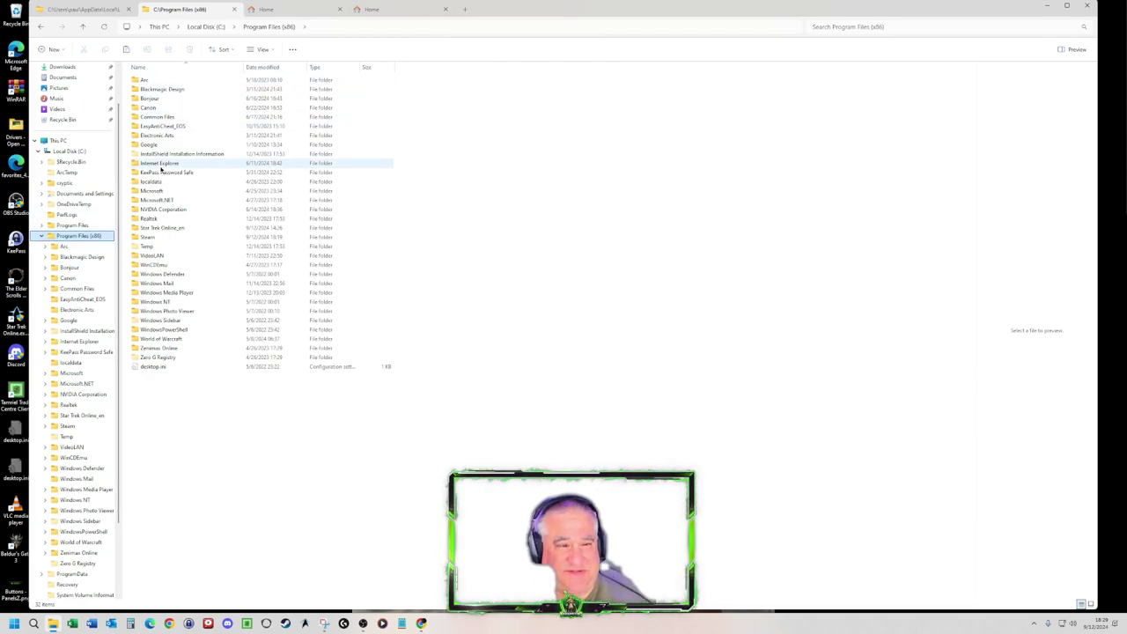
click(152, 238)
double_click(152, 237)
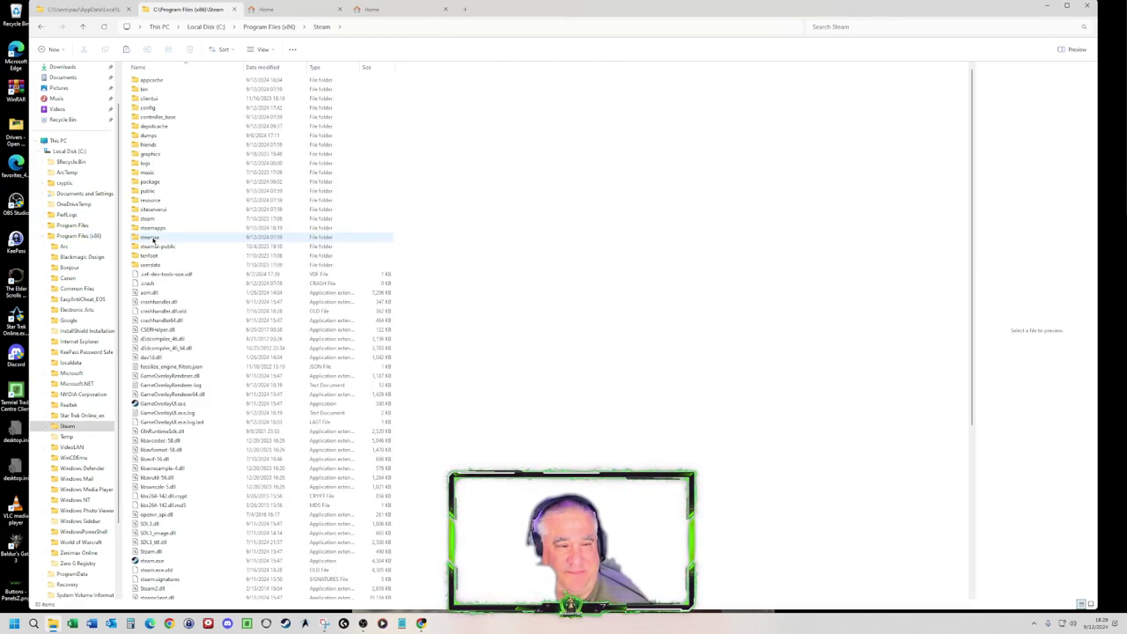
double_click(152, 228)
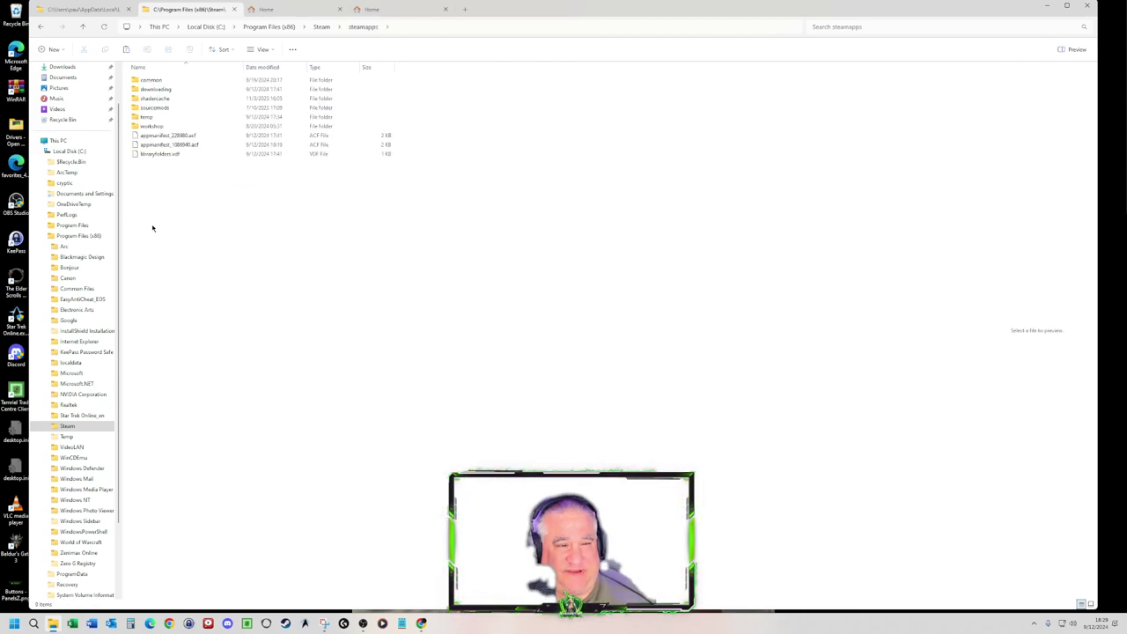
double_click(160, 80)
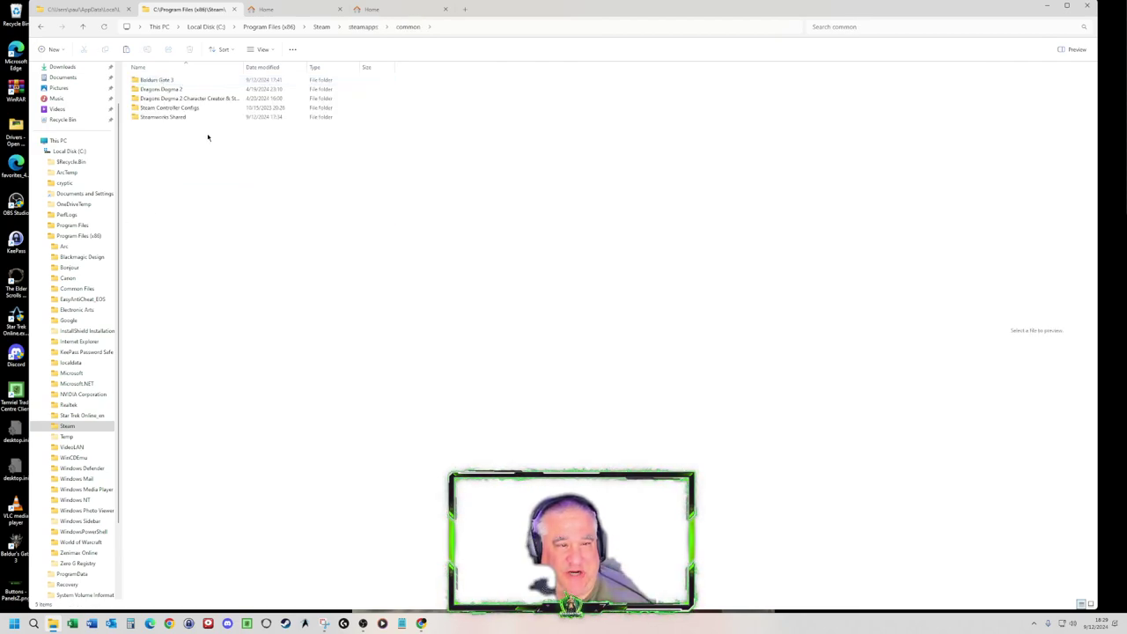
double_click(175, 81)
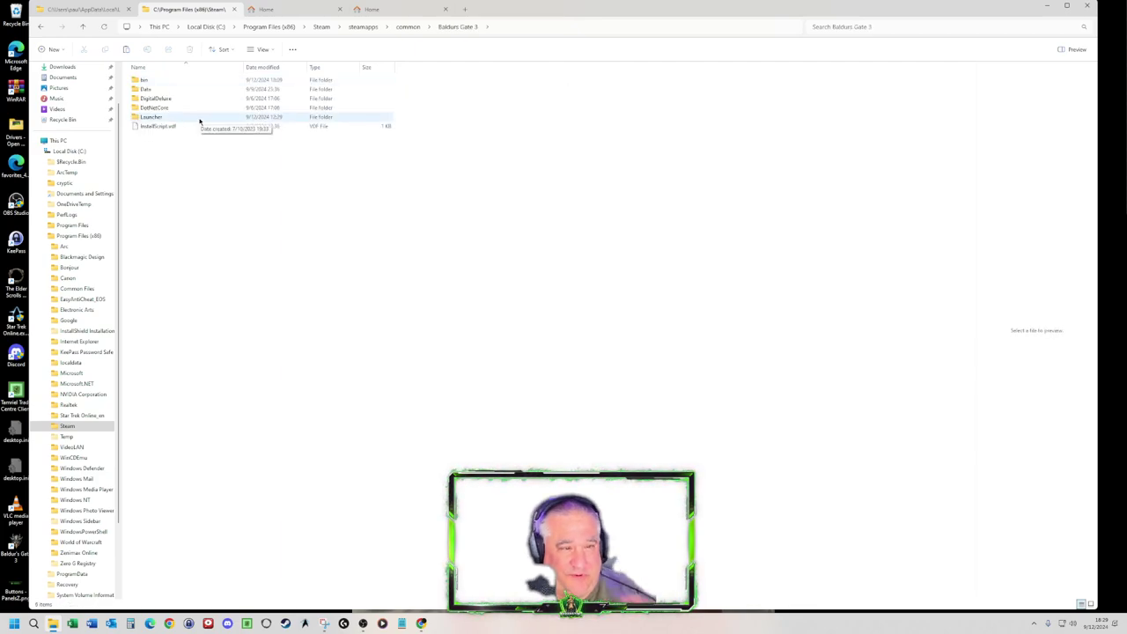
Step: Look inside the bin folder of the Steam Baldurs Gate 3 installation, return to its parent folder and delete bin
click(166, 81)
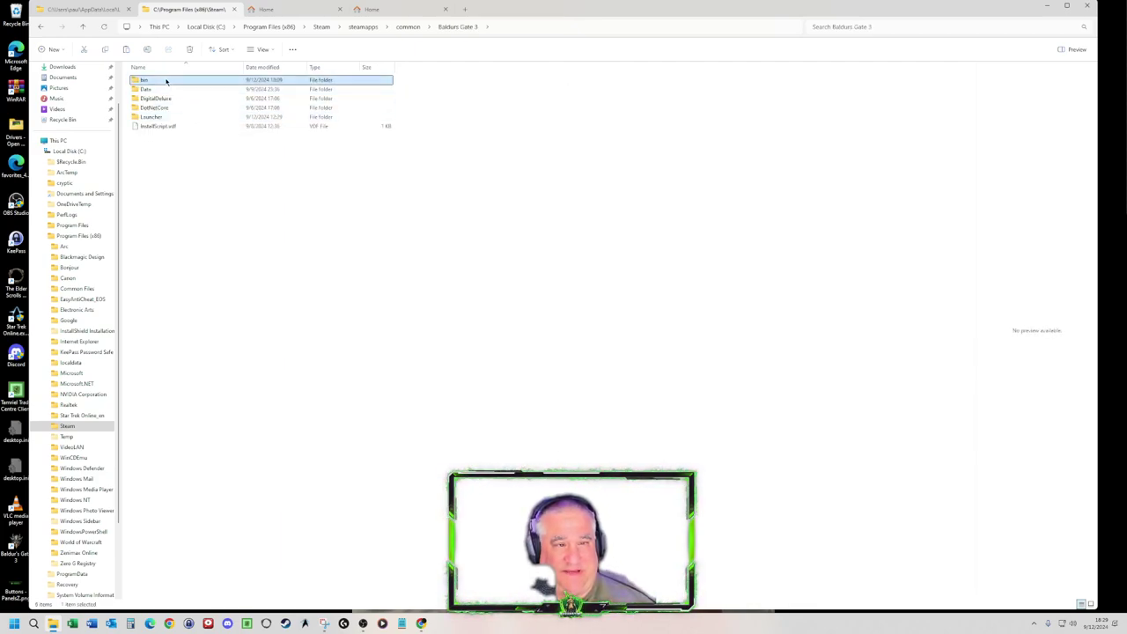
double_click(166, 80)
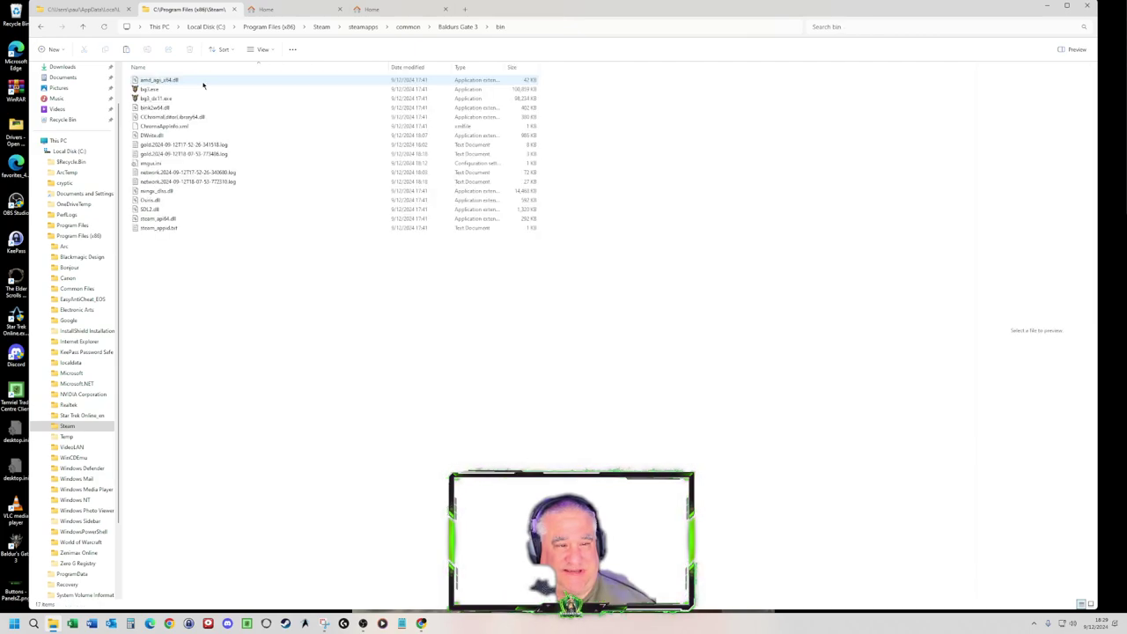
click(83, 27)
right_click(150, 81)
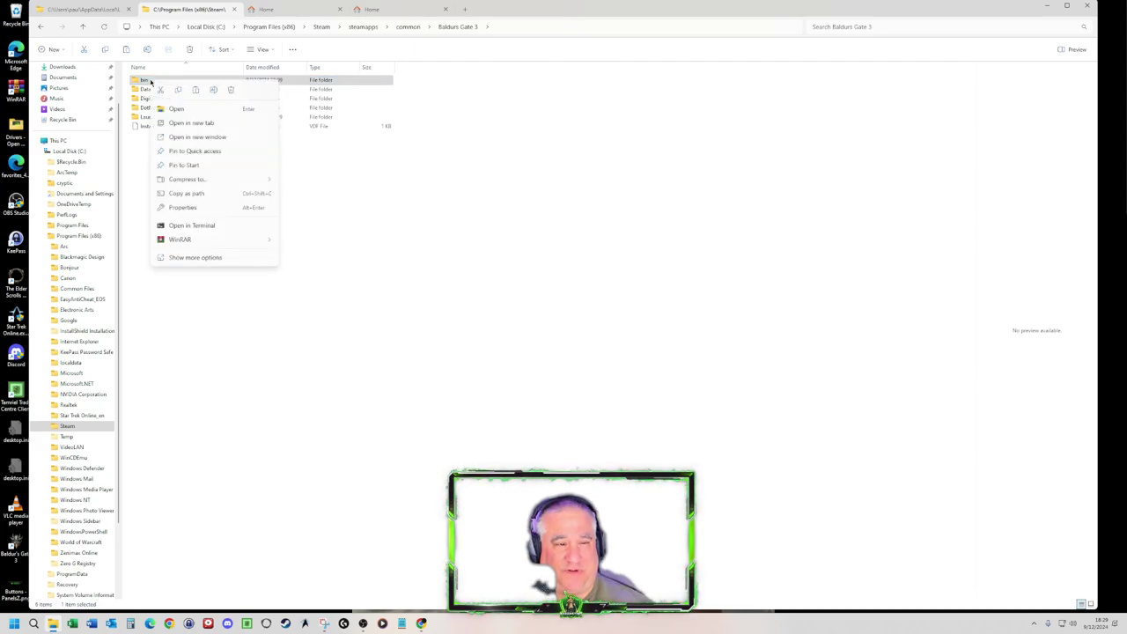
click(230, 91)
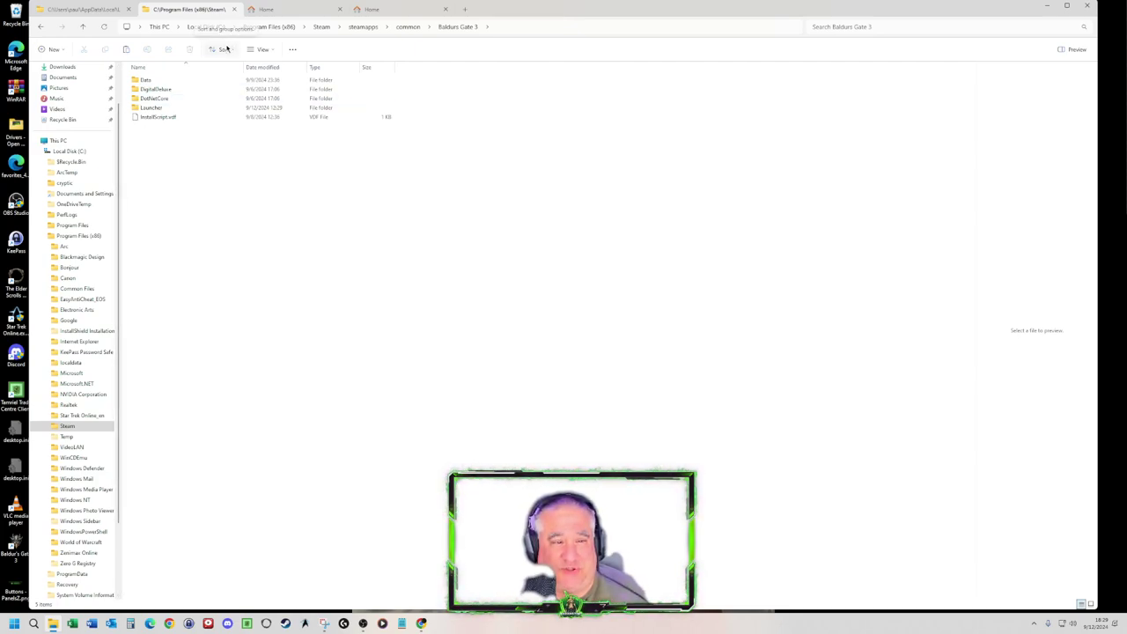
Step: In the third tab, browse to the user's AppData\Local folder on drive C
click(257, 10)
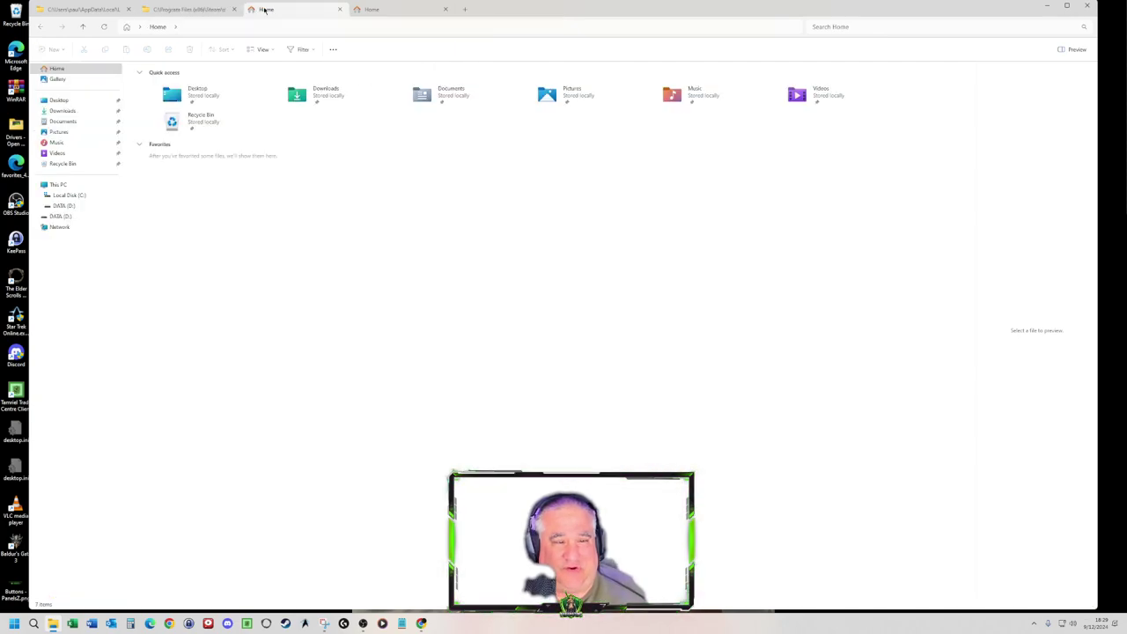
click(70, 194)
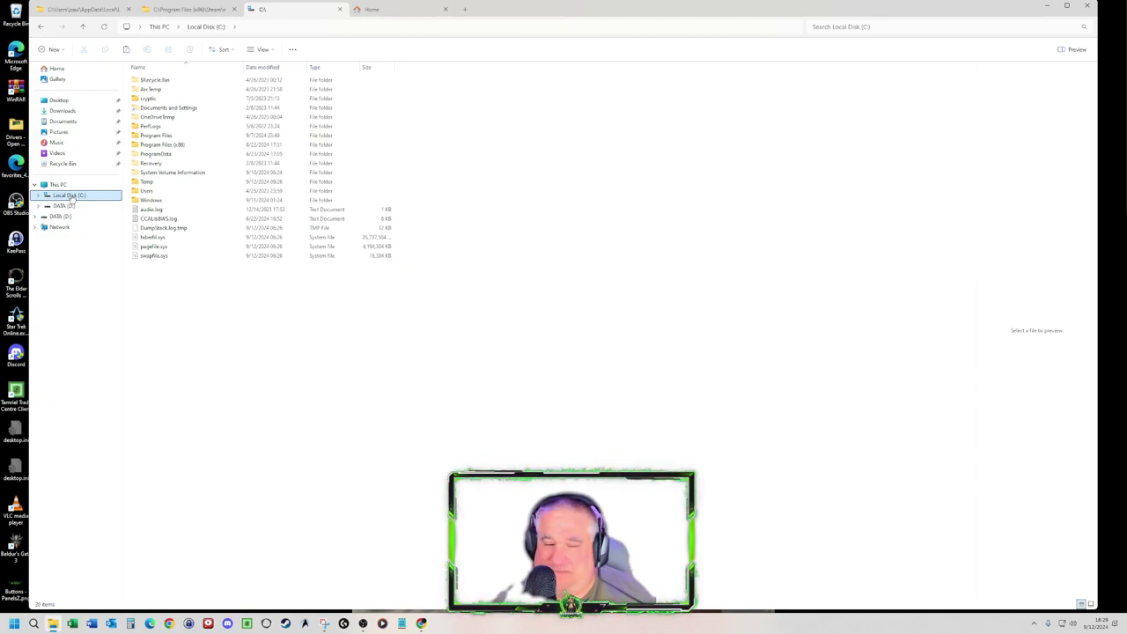
double_click(146, 191)
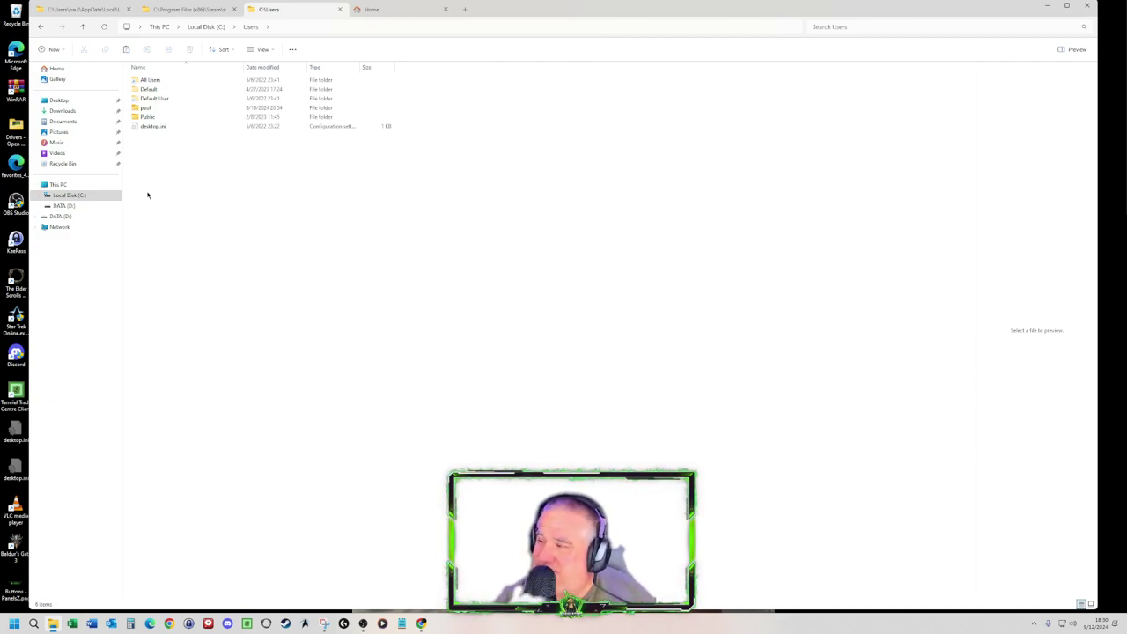
double_click(145, 107)
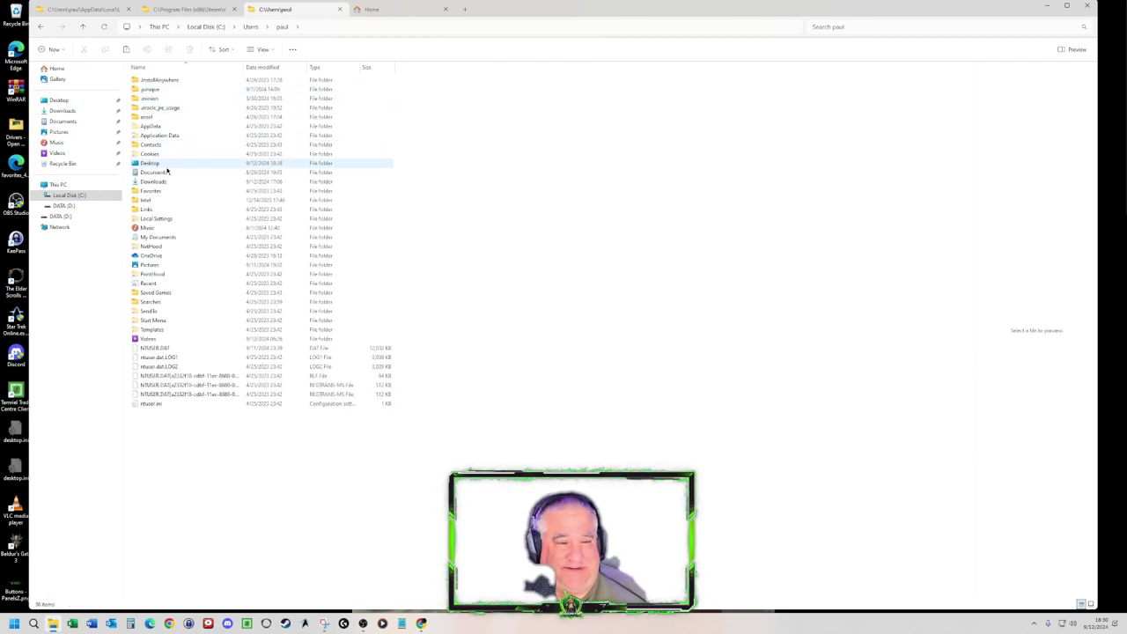
double_click(156, 126)
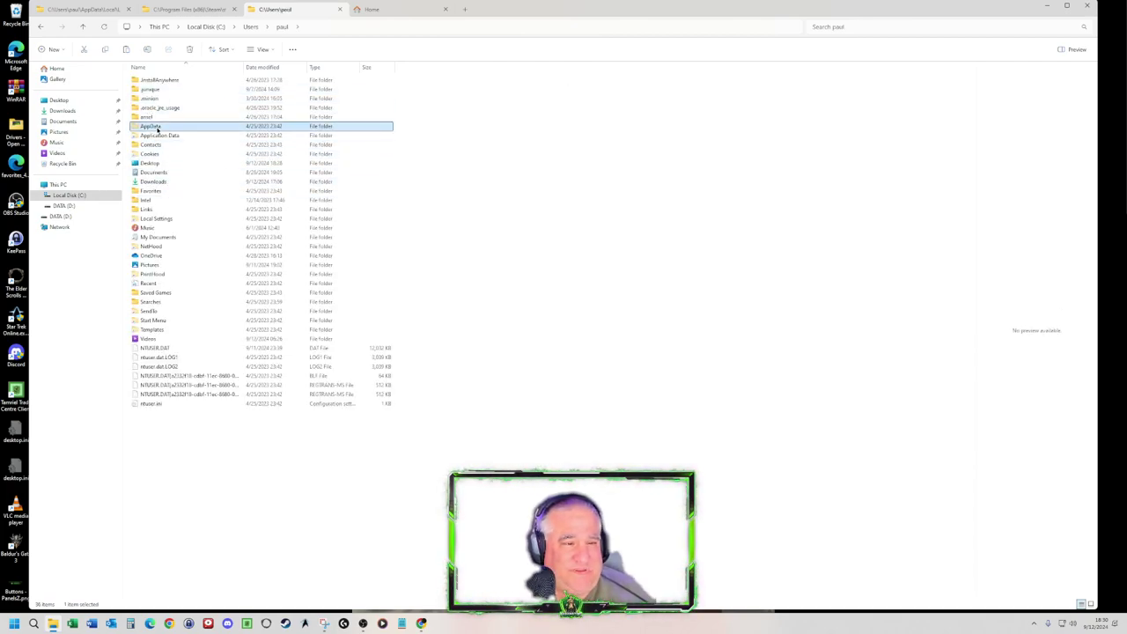
double_click(151, 81)
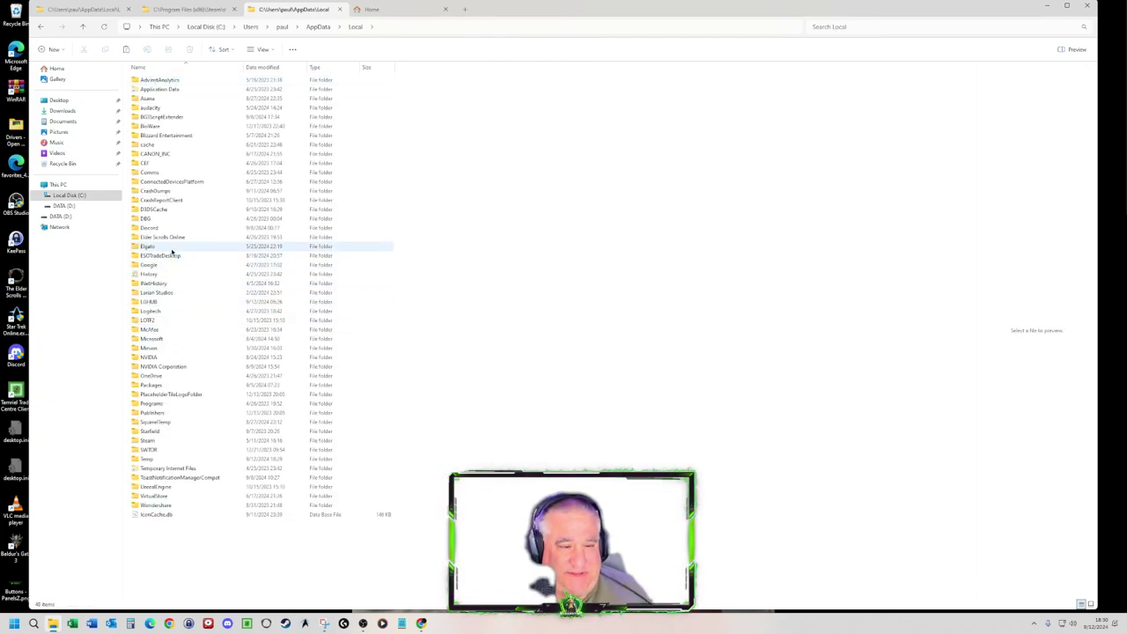
Step: Browse on to Larian Studios\Baldur's Gate 3\PlayerProfiles\Public
double_click(167, 294)
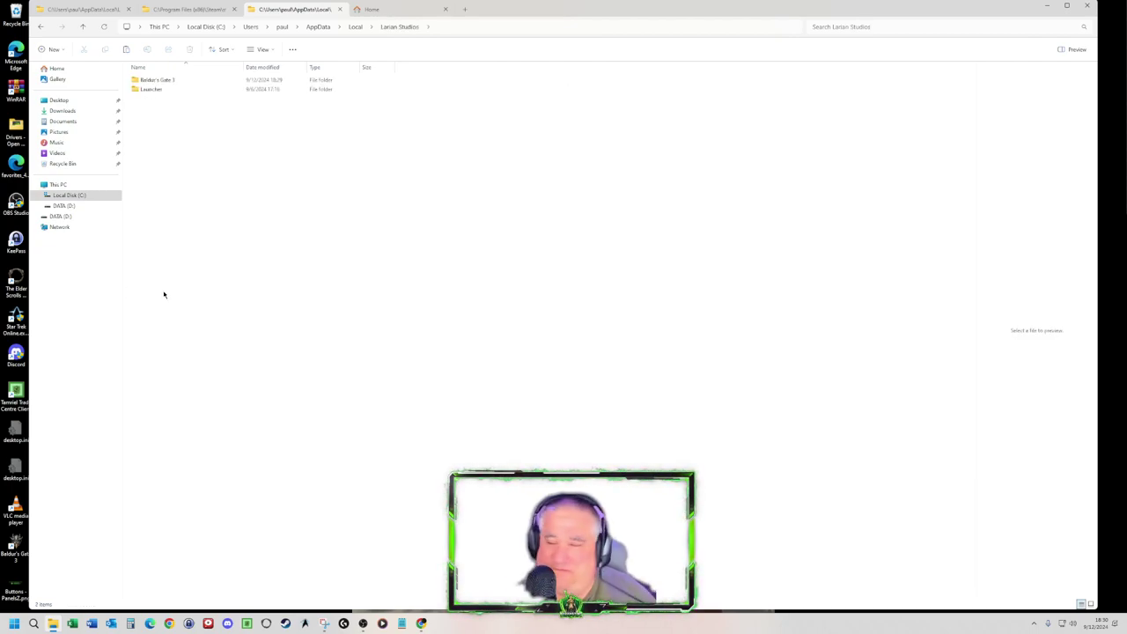
double_click(146, 80)
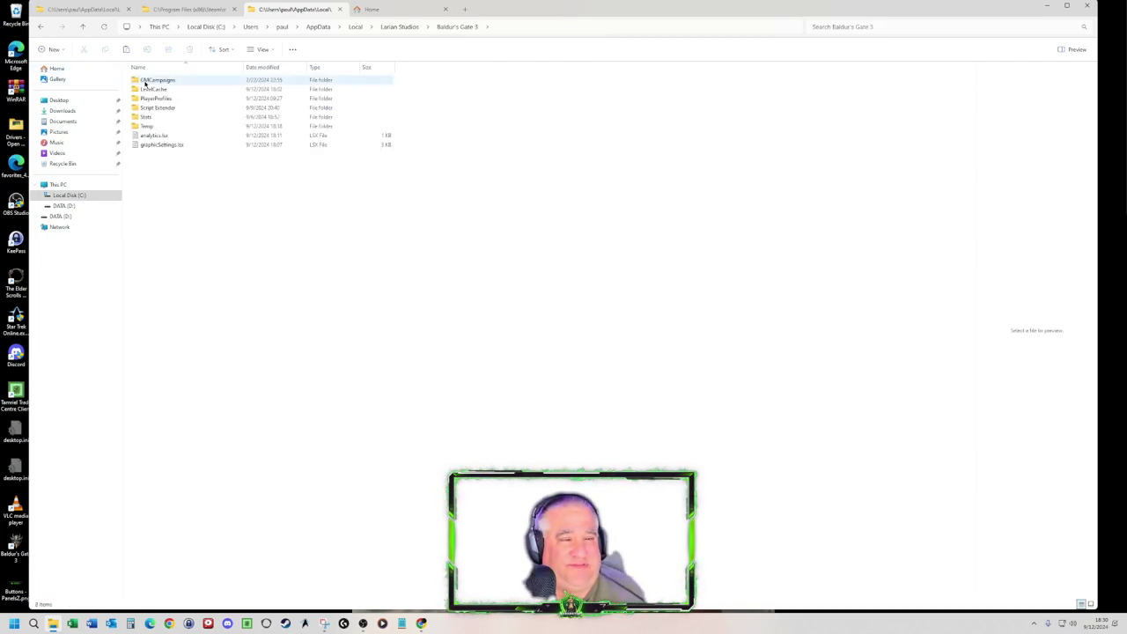
double_click(157, 99)
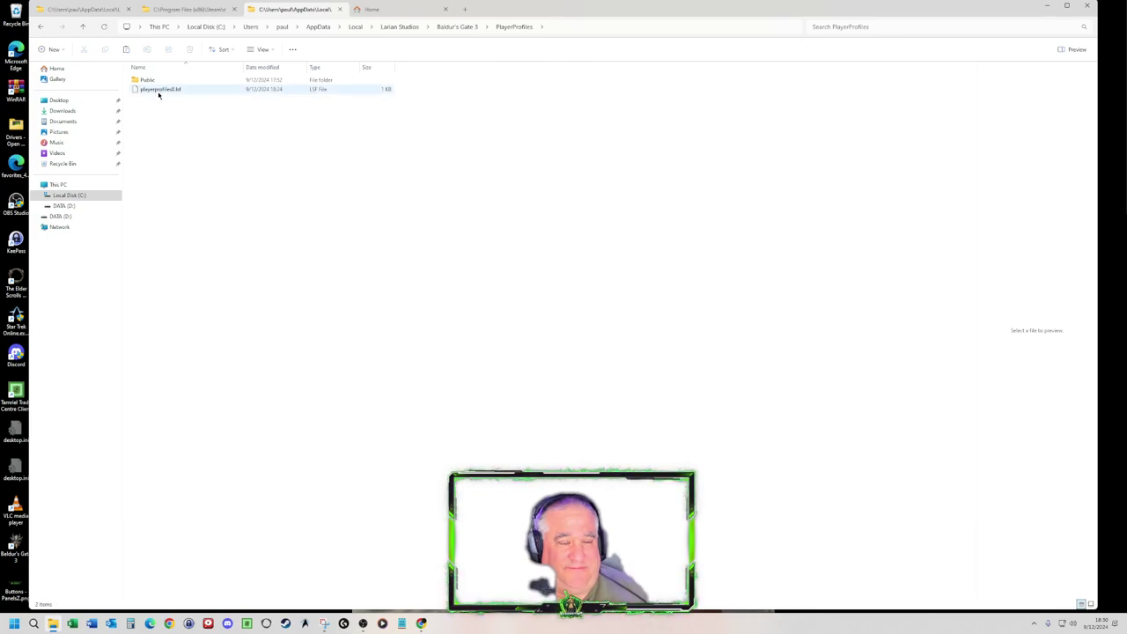
click(153, 81)
double_click(153, 81)
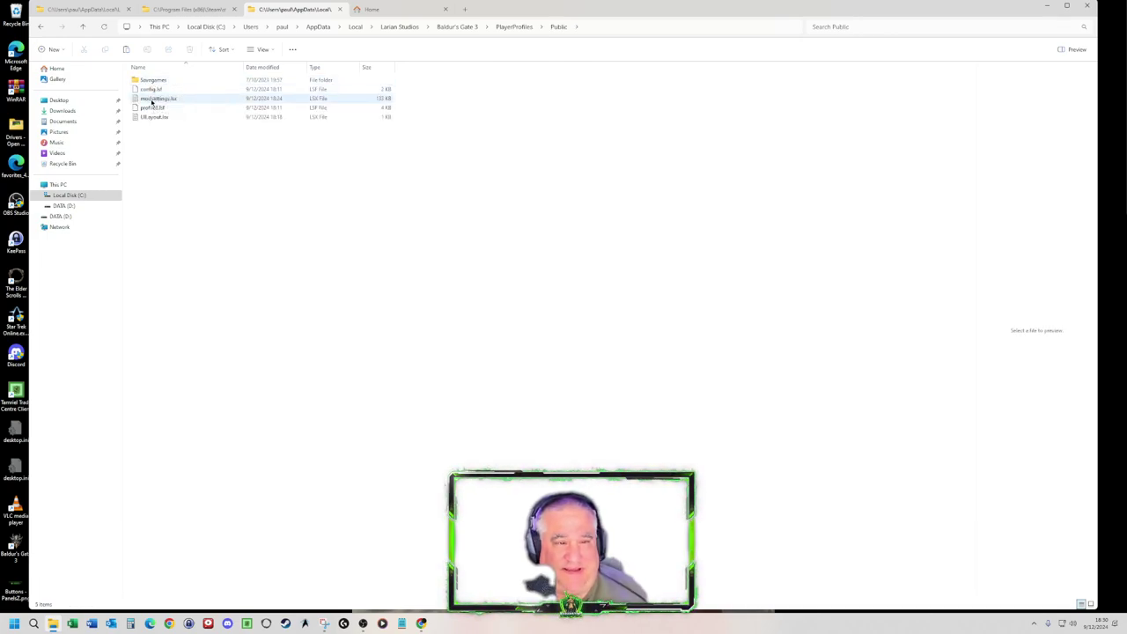
Step: Open modsettings.lsx from the Public folder in Notepad and make its window taller
click(159, 99)
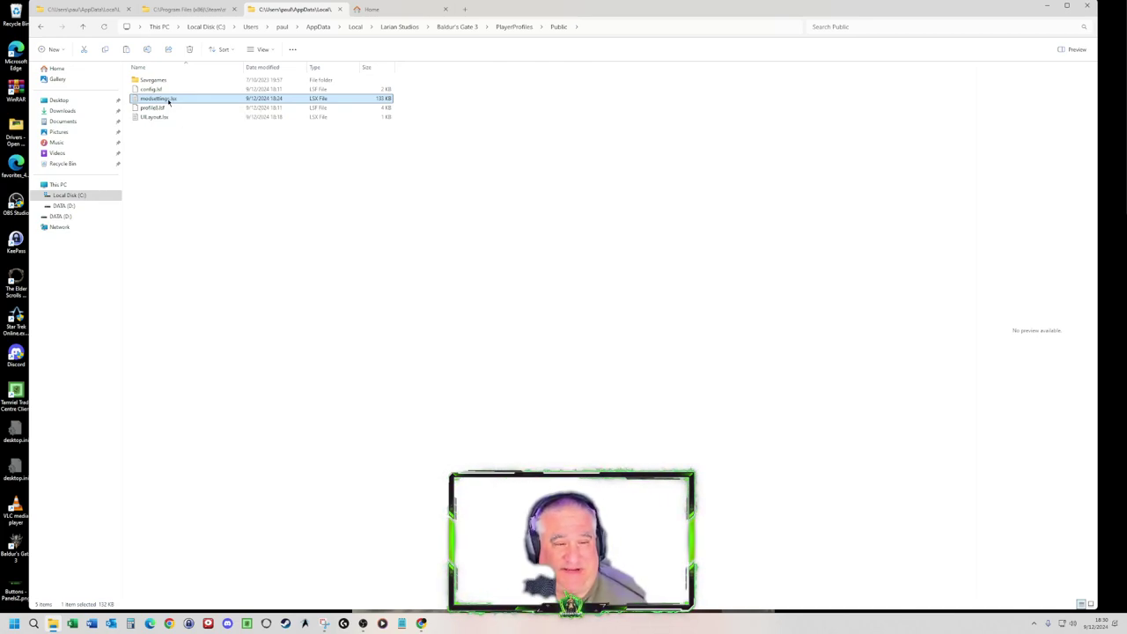
right_click(168, 102)
click(194, 129)
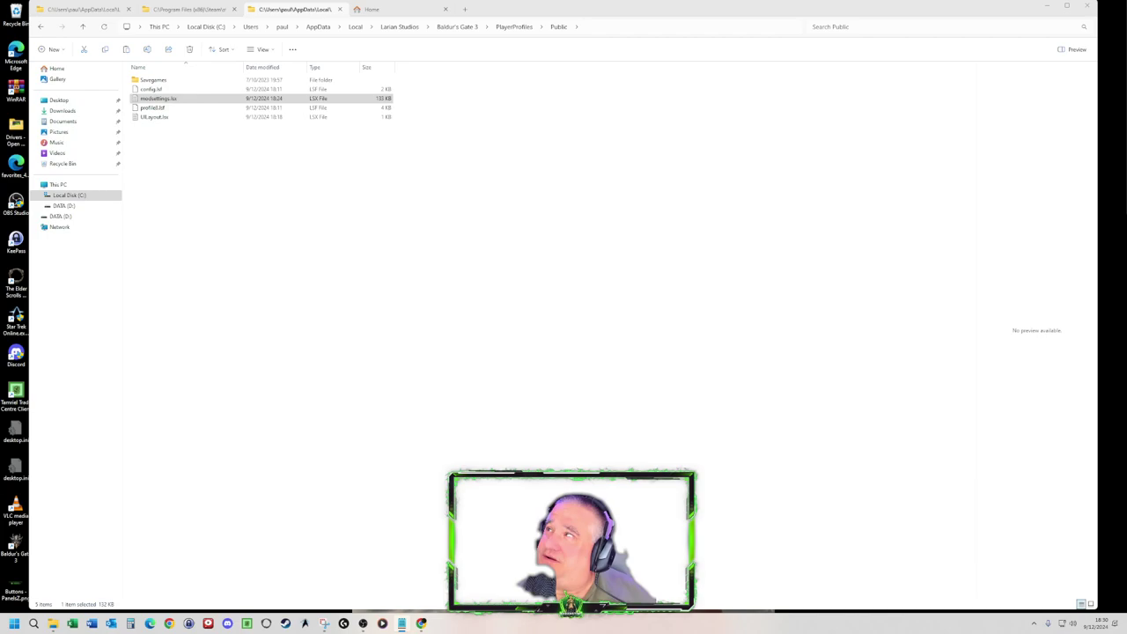
key(Return)
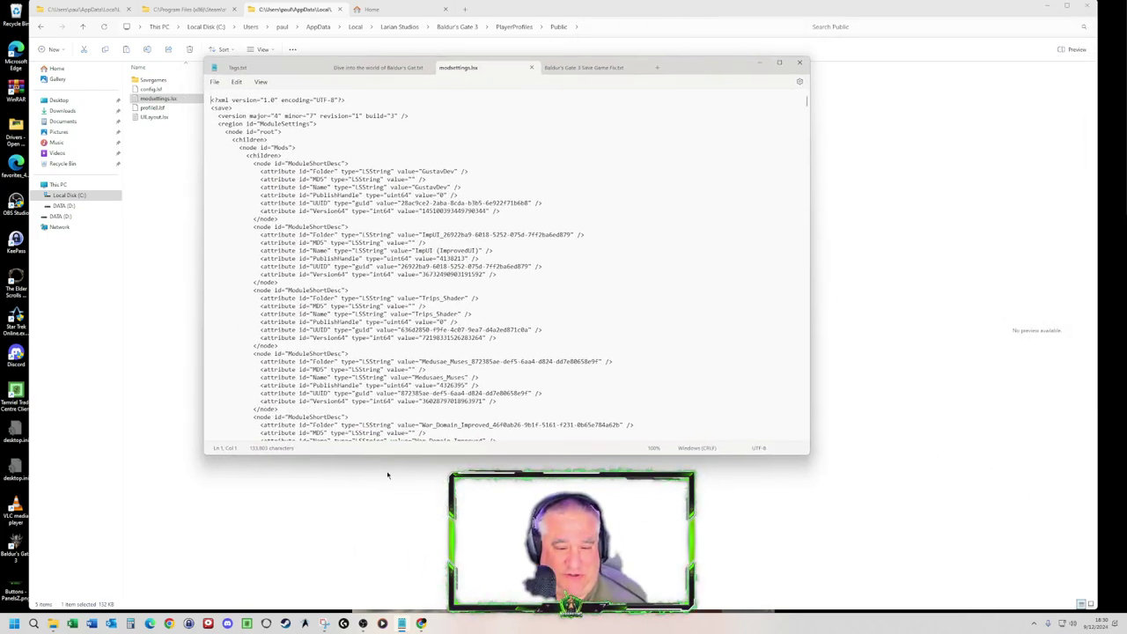
drag(387, 457, 387, 602)
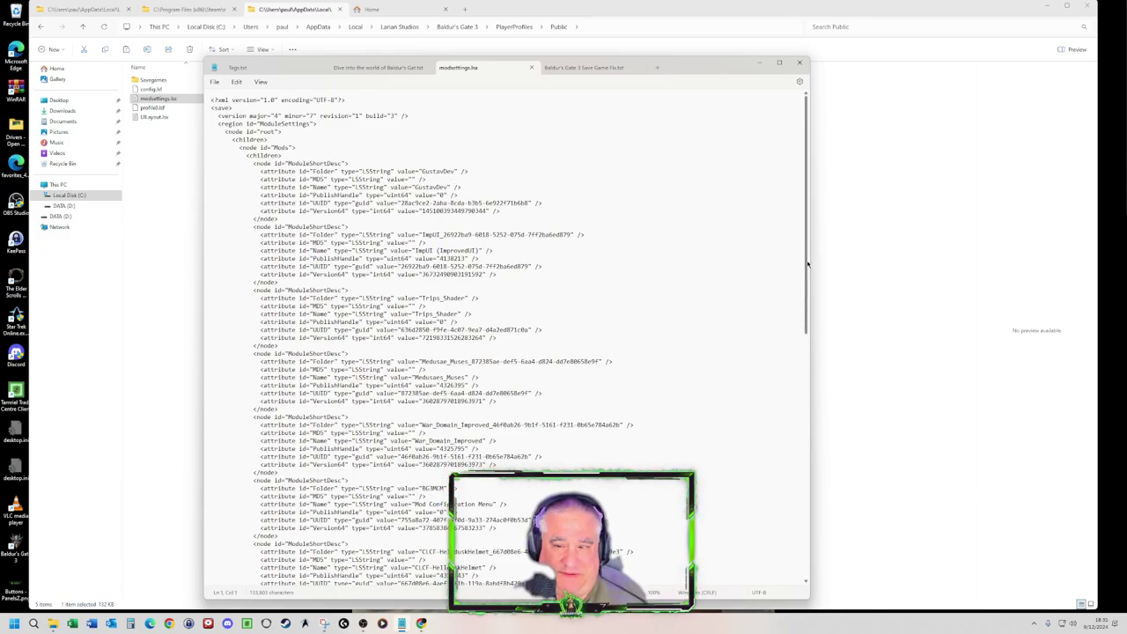
Step: Look through the mod entries in modsettings.lsx down to the end, highlighting the PseudoKociaras' Horns and MagicMirrorMenu names
scroll(803, 326, down, 15)
scroll(801, 392, down, 15)
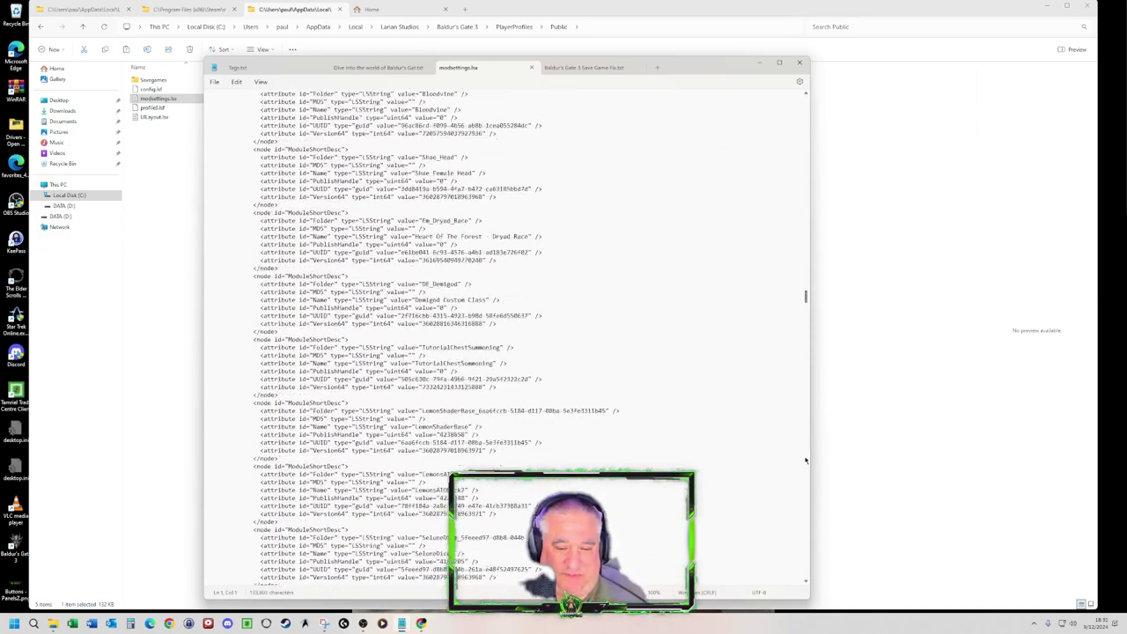
scroll(799, 558, down, 1)
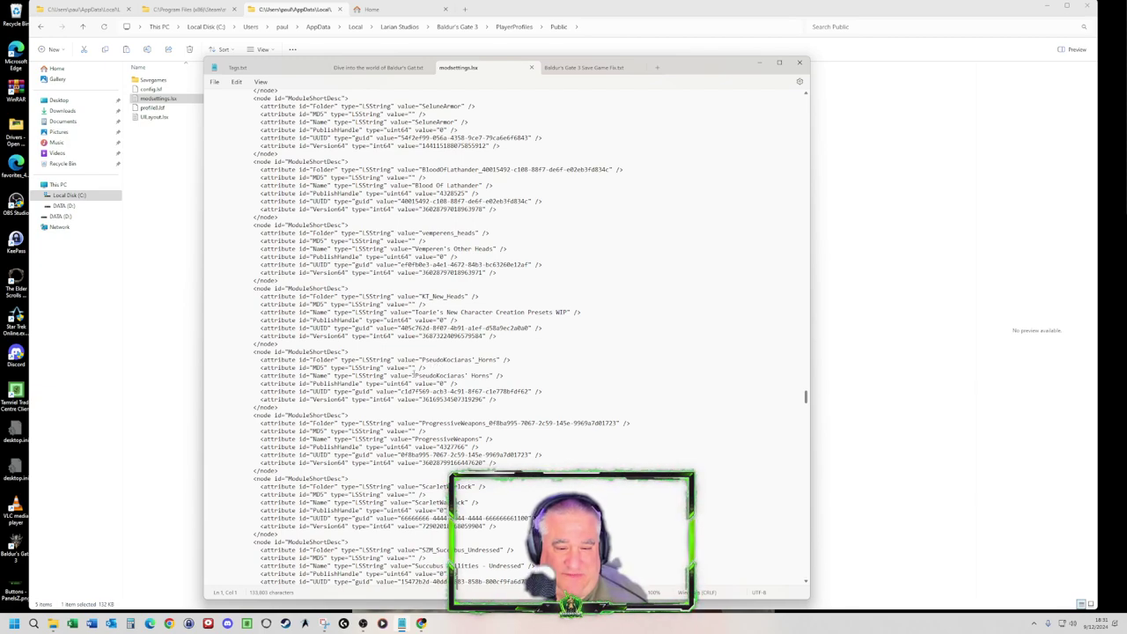
drag(414, 375, 487, 380)
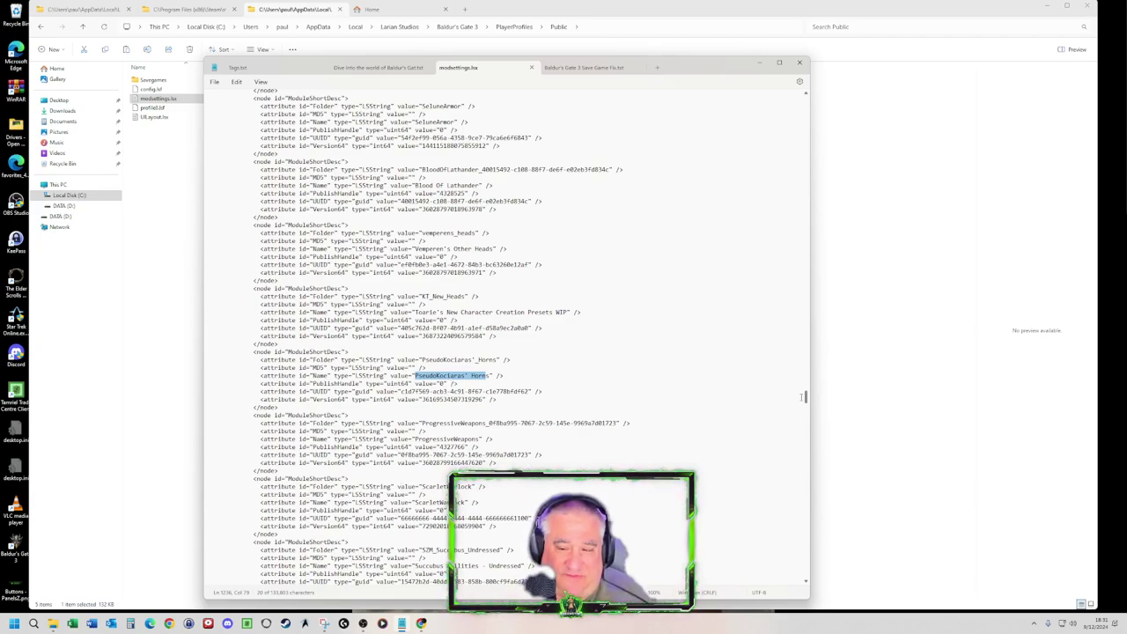
drag(806, 400, 797, 577)
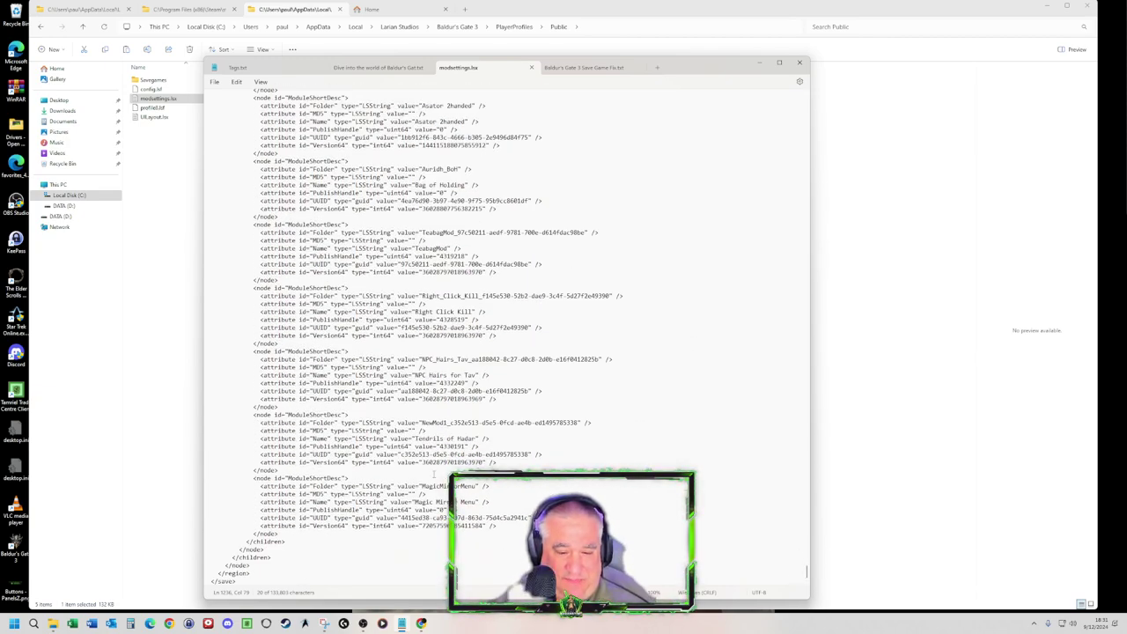
drag(422, 487, 469, 489)
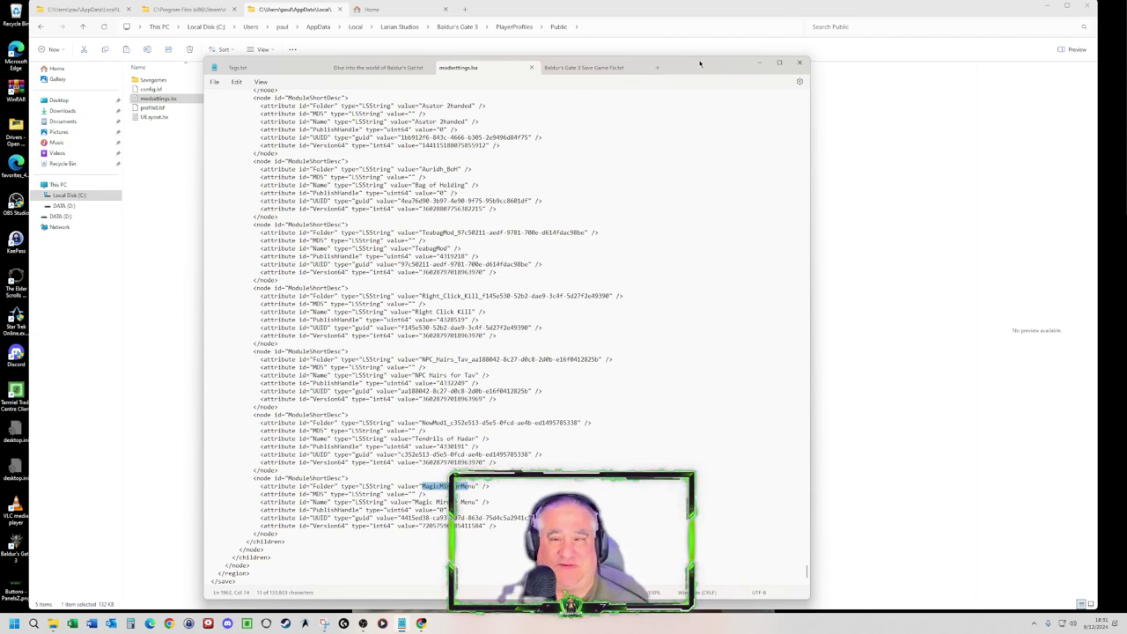
Step: Close Notepad and delete modsettings.lsx from the PlayerProfiles\Public folder
click(800, 62)
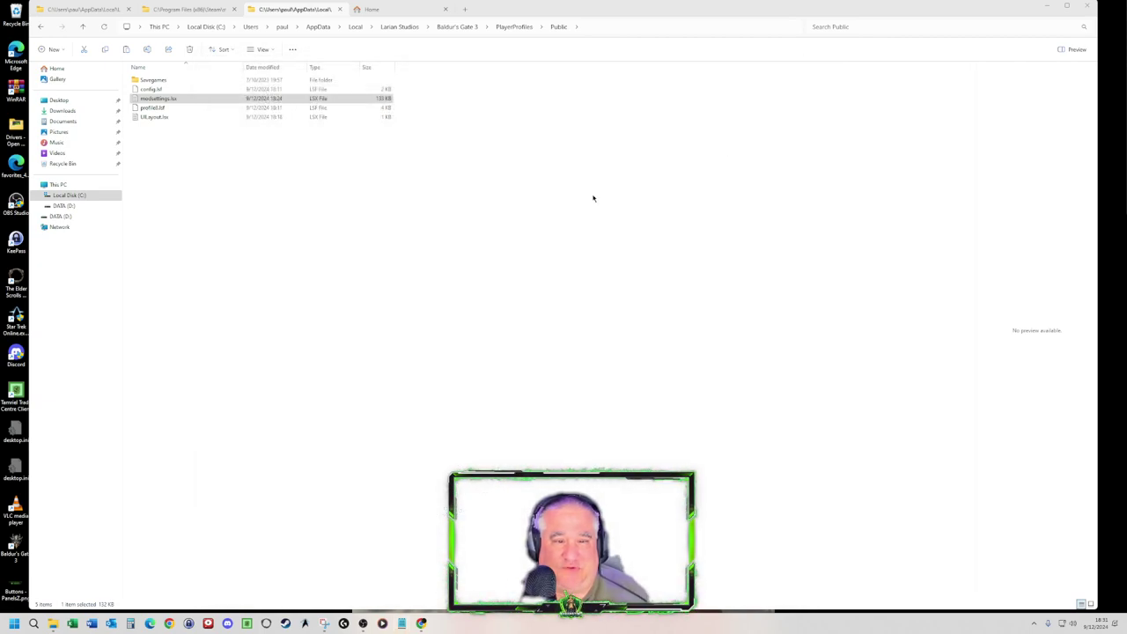
right_click(167, 99)
click(247, 107)
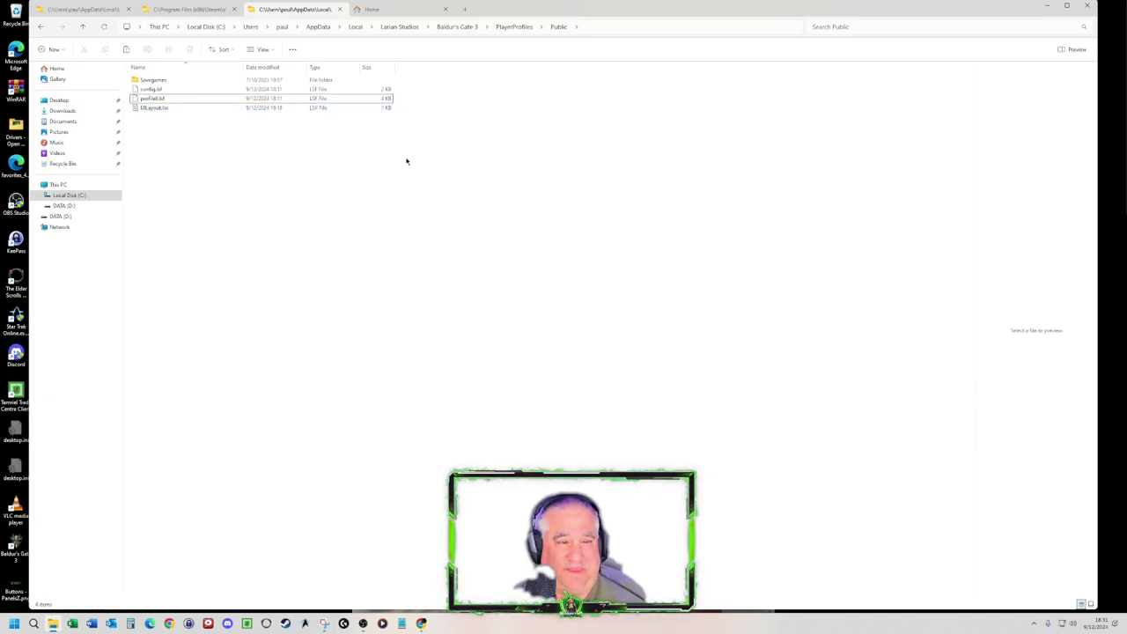